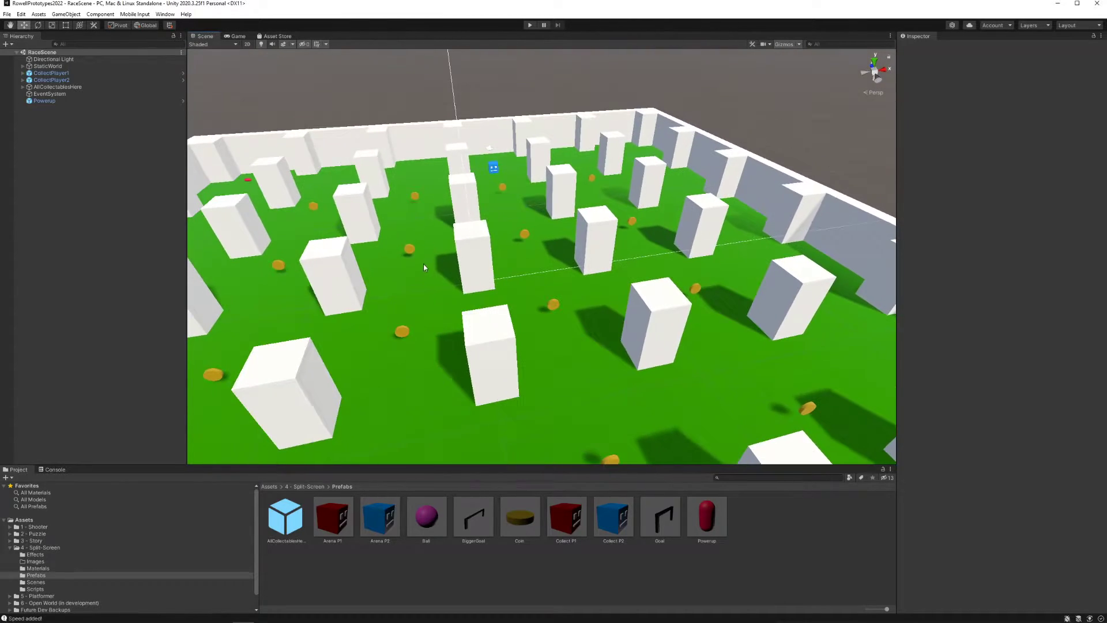
- Play-test the split-screen race scene, steering Player 1 in both directions, and stop the game
{"action": "right_click_drag", "start_coordinate": [512, 306], "coordinate": [6, 343]}
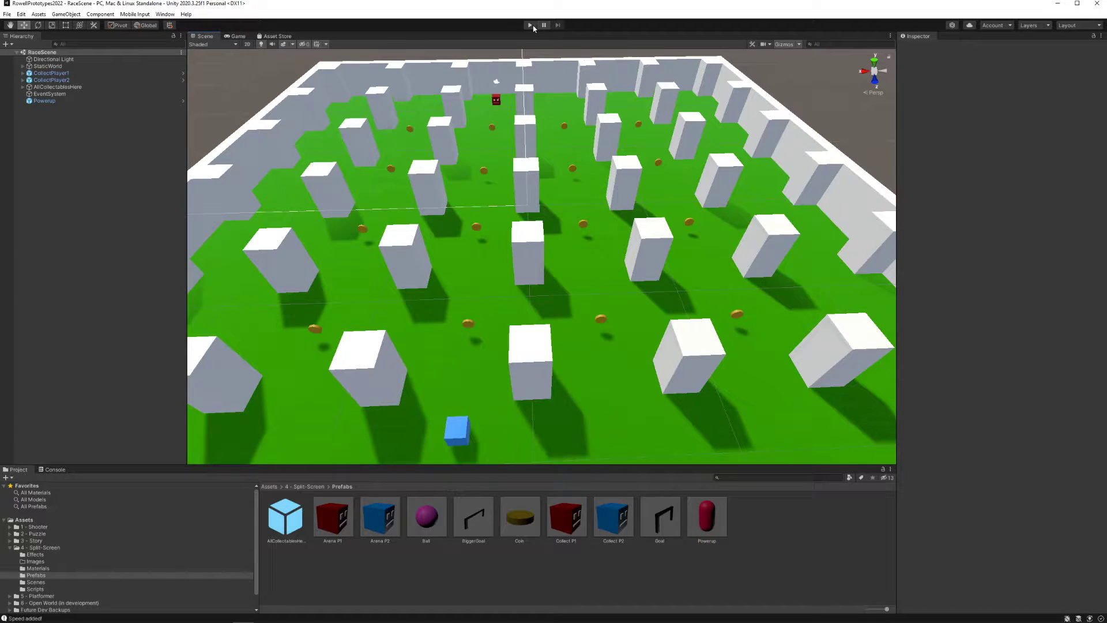
{"action": "right_click_drag", "start_coordinate": [514, 152], "coordinate": [542, 146]}
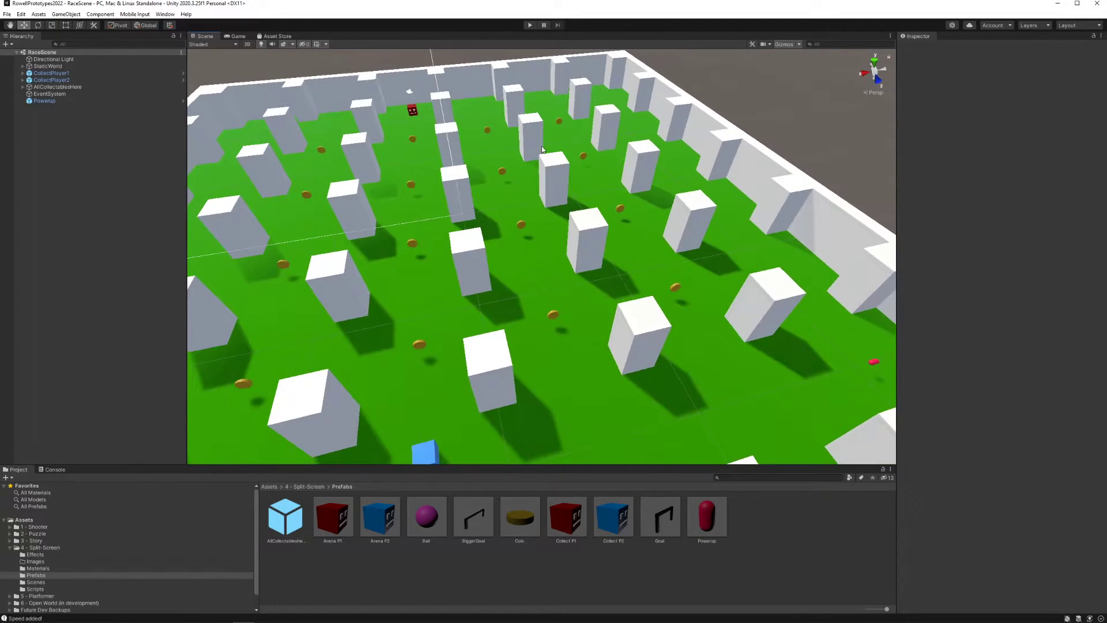
{"action": "left_click", "coordinate": [530, 28]}
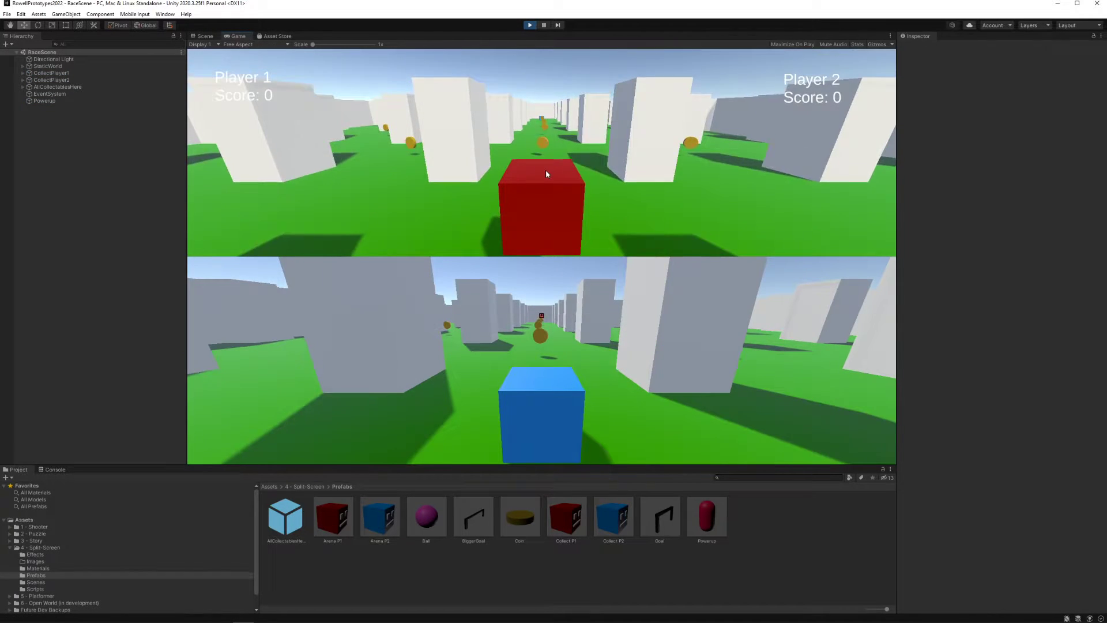
{"action": "key", "text": "a"}
{"action": "key", "text": "d"}
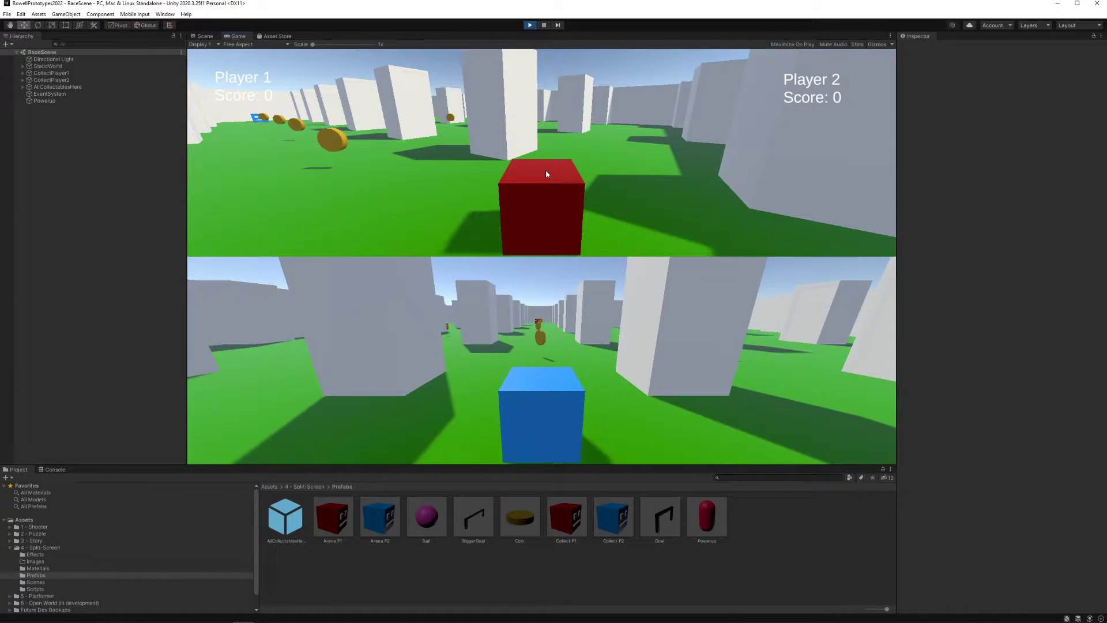
{"action": "left_click", "coordinate": [530, 24]}
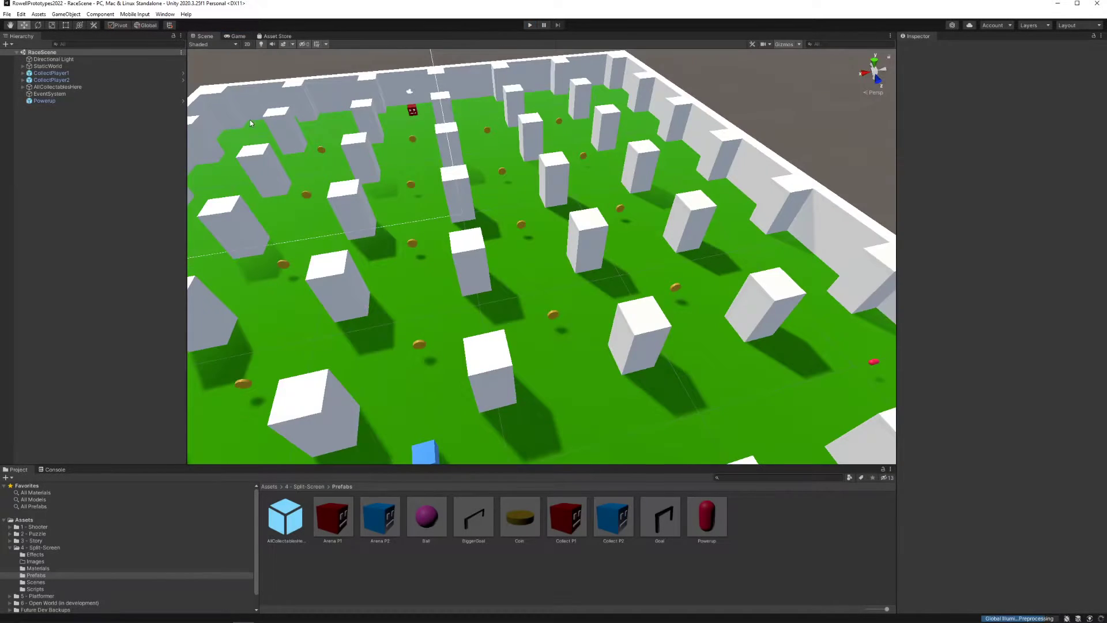
- Open the RigidbodyPlayerController script from CollectPlayer1's controller component
{"action": "left_click", "coordinate": [108, 74]}
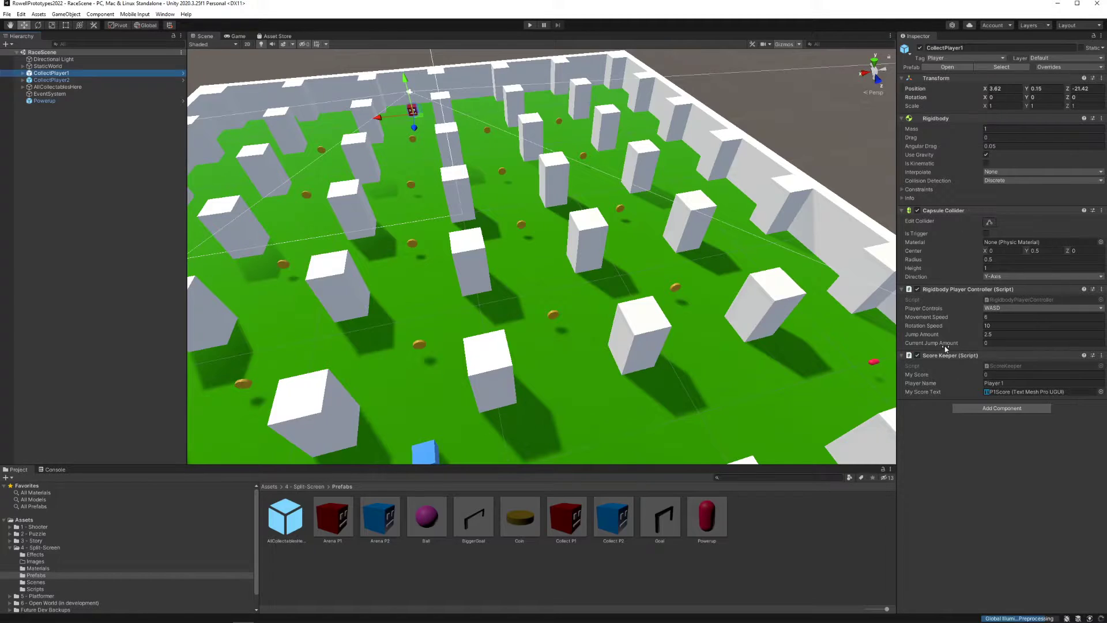
{"action": "left_click", "coordinate": [986, 334]}
{"action": "key", "text": "Return"}
{"action": "double_click", "coordinate": [1012, 300]}
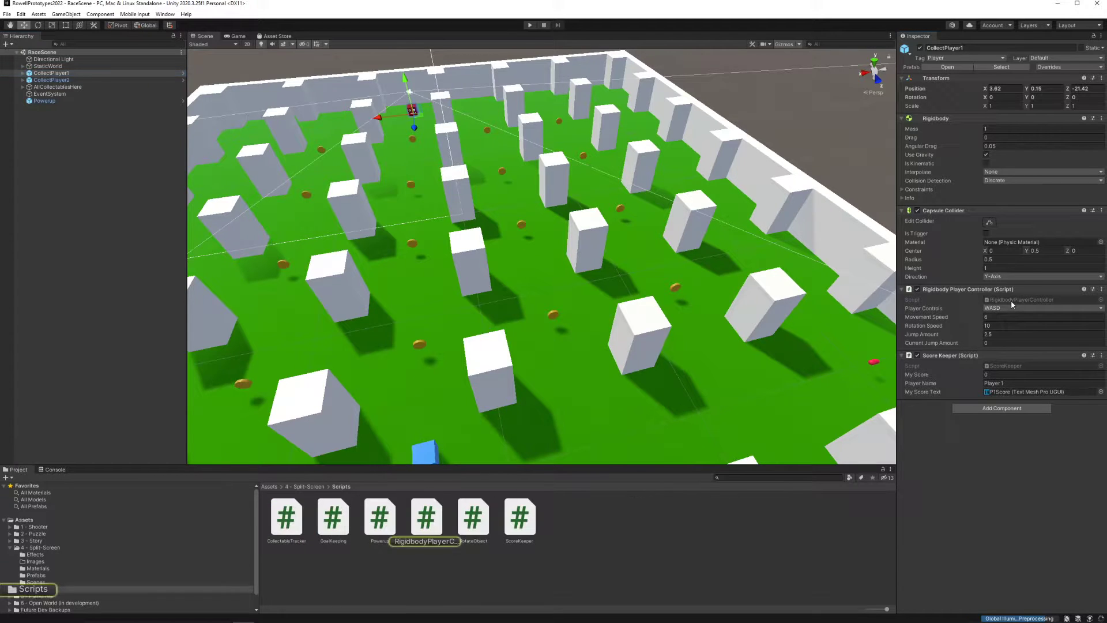
- Remove the public modifier from the currentJumpAmount variable, save the script, and switch back to Unity
{"action": "scroll", "coordinate": [519, 323], "scroll_direction": "up", "scroll_amount": 20}
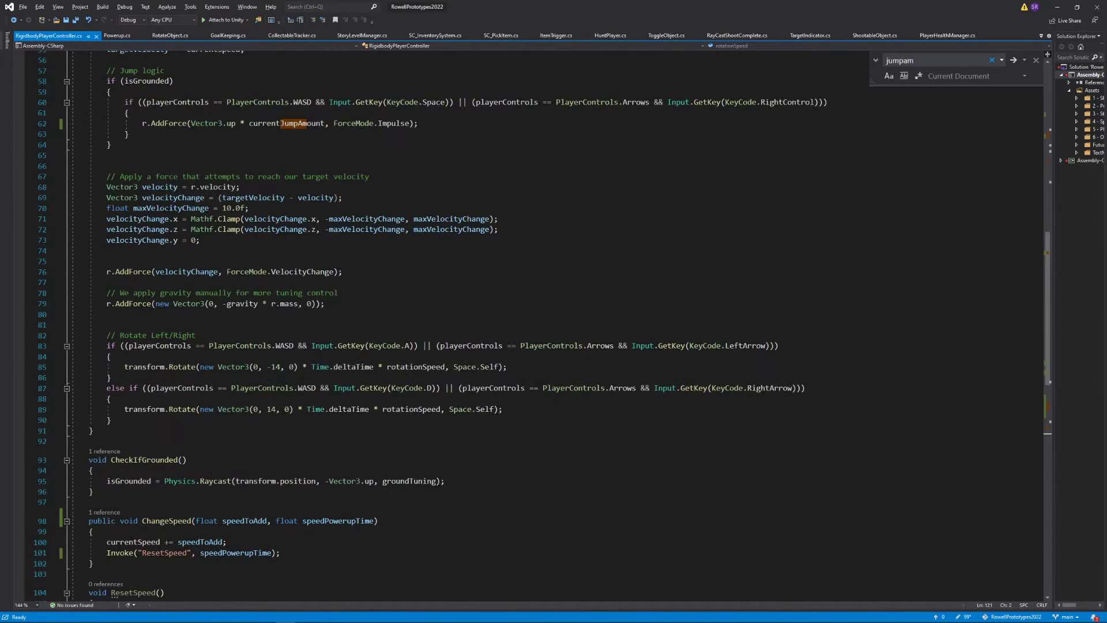
{"action": "left_click_drag", "start_coordinate": [120, 309], "coordinate": [89, 308]}
{"action": "key", "text": "BackSpace"}
{"action": "key", "text": "ctrl+s"}
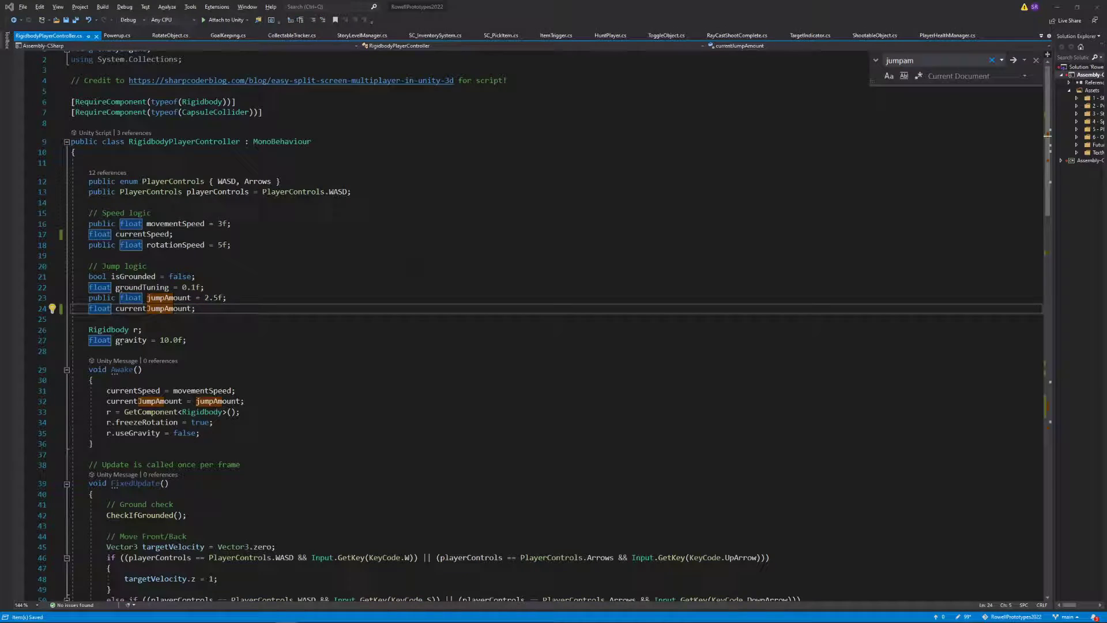
{"action": "key", "text": "alt+Tab"}
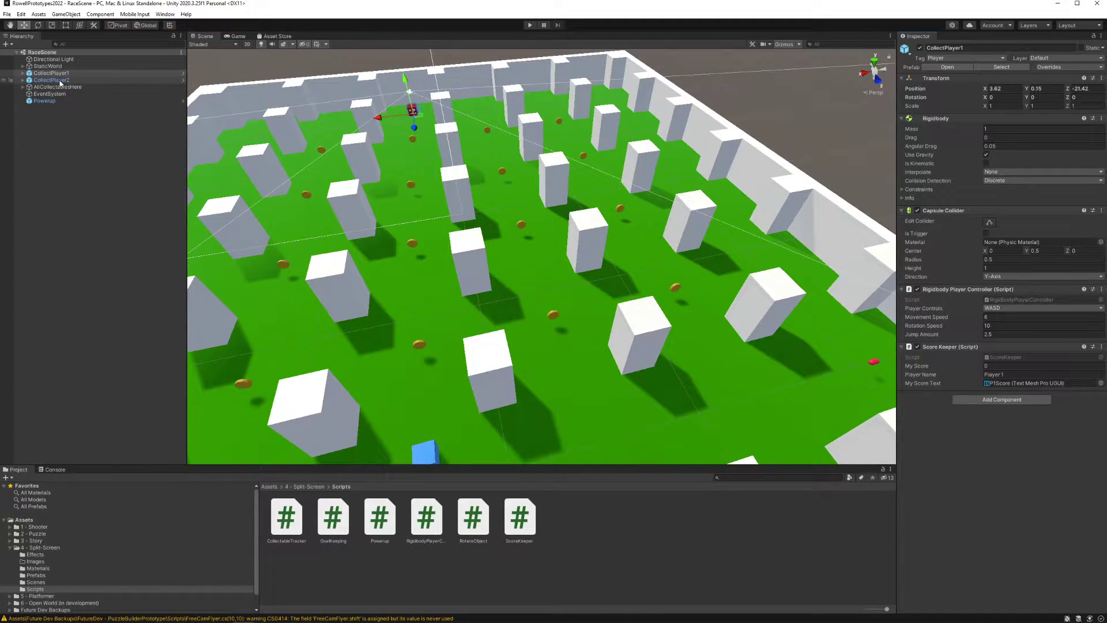
- Examine the component settings of CollectPlayer2, CollectPlayer1 and the Powerup, along with the arena around the players
{"action": "left_click", "coordinate": [58, 82]}
{"action": "left_click", "coordinate": [54, 73]}
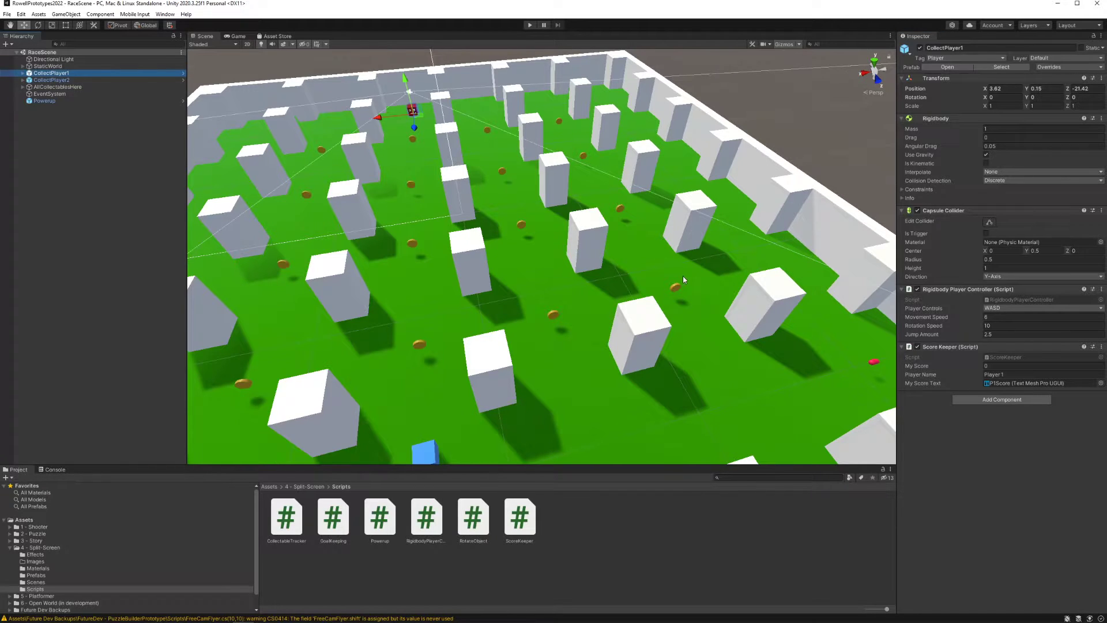
{"action": "right_click_drag", "start_coordinate": [614, 282], "coordinate": [576, 271]}
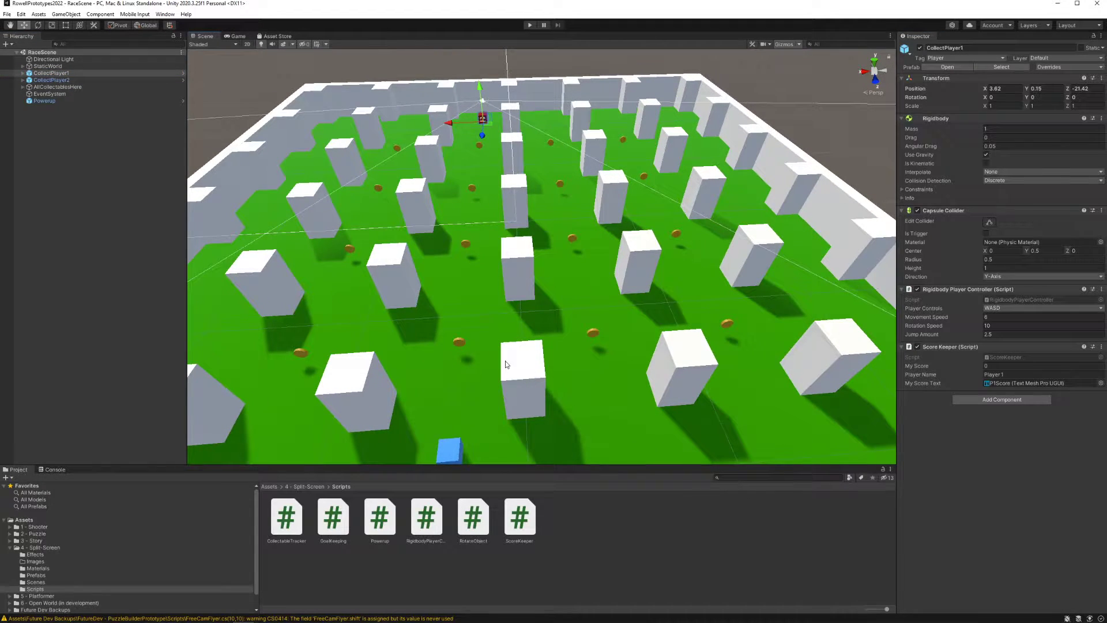
{"action": "mouse_move", "coordinate": [598, 321]}
{"action": "right_mouse_down"}
{"action": "mouse_move", "coordinate": [555, 324]}
{"action": "mouse_move", "coordinate": [583, 326]}
{"action": "right_mouse_up"}
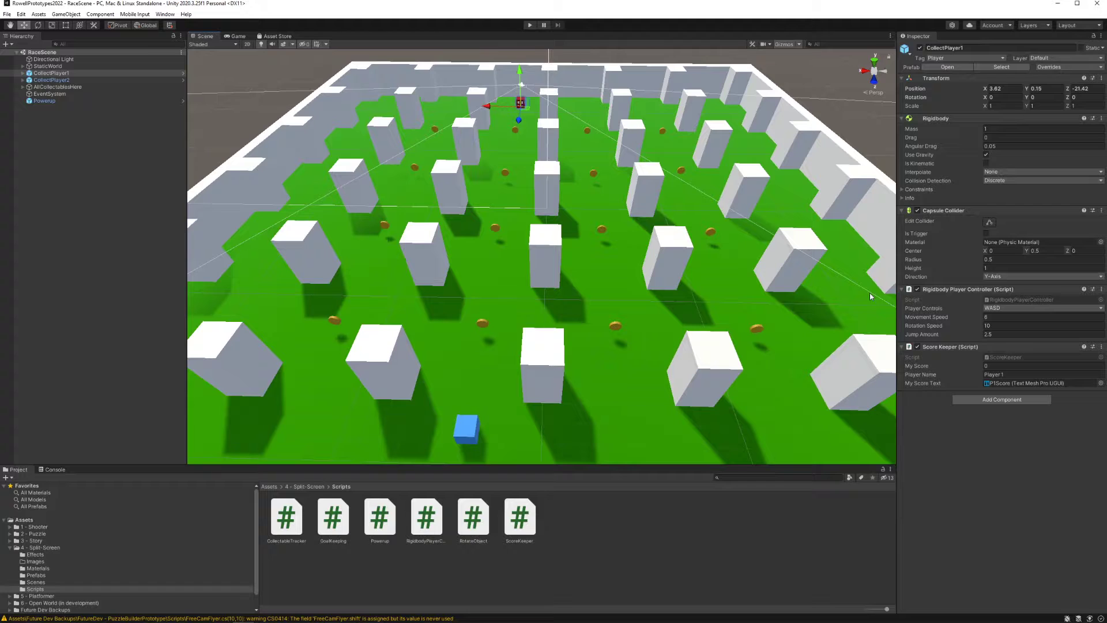
{"action": "left_click_drag", "start_coordinate": [516, 281], "coordinate": [542, 303], "text": "alt"}
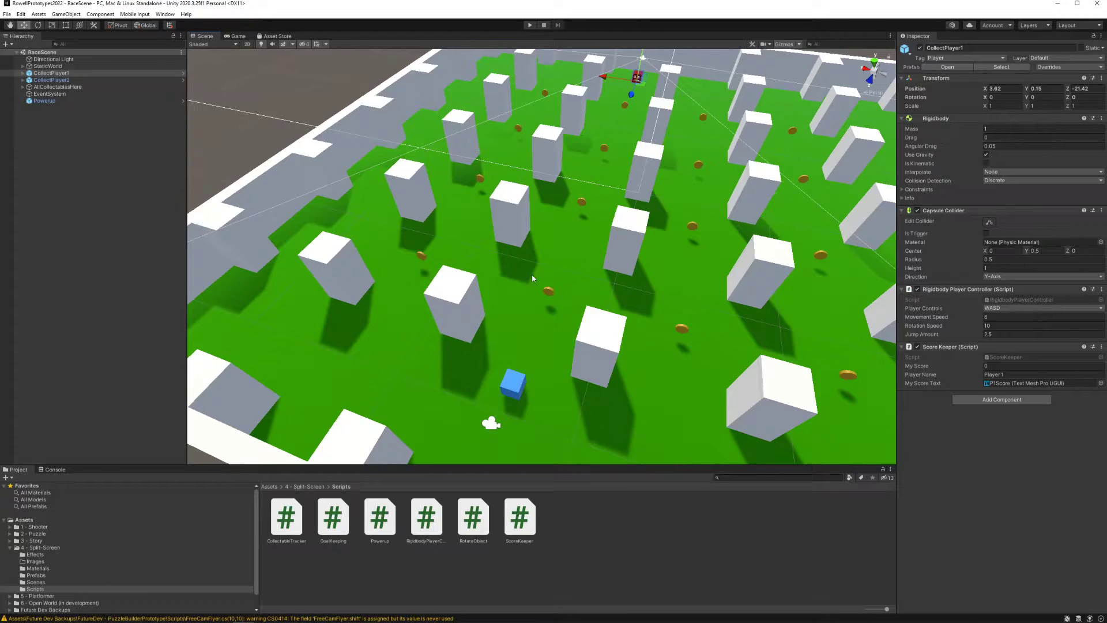
{"action": "left_click_drag", "start_coordinate": [586, 291], "coordinate": [565, 277], "text": "alt"}
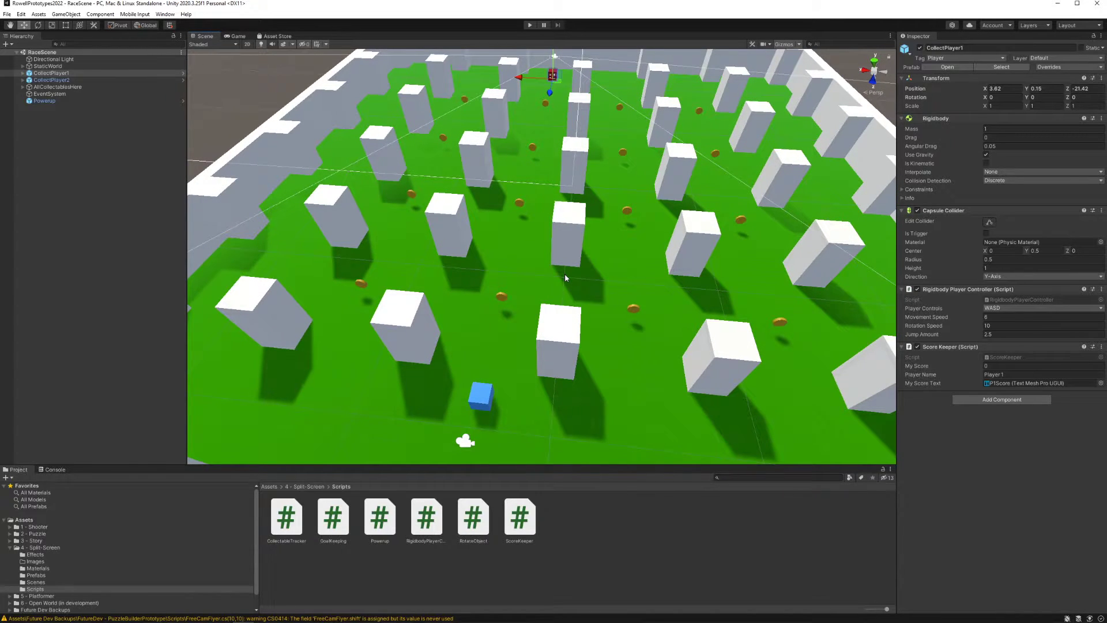
{"action": "left_click", "coordinate": [66, 101]}
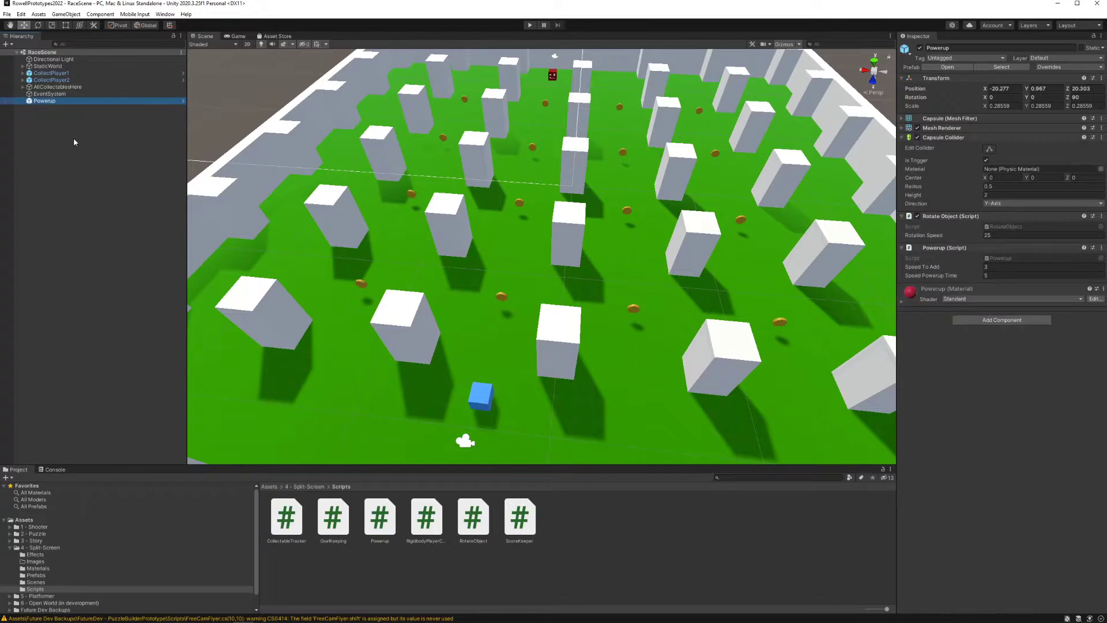
{"action": "left_click", "coordinate": [74, 140]}
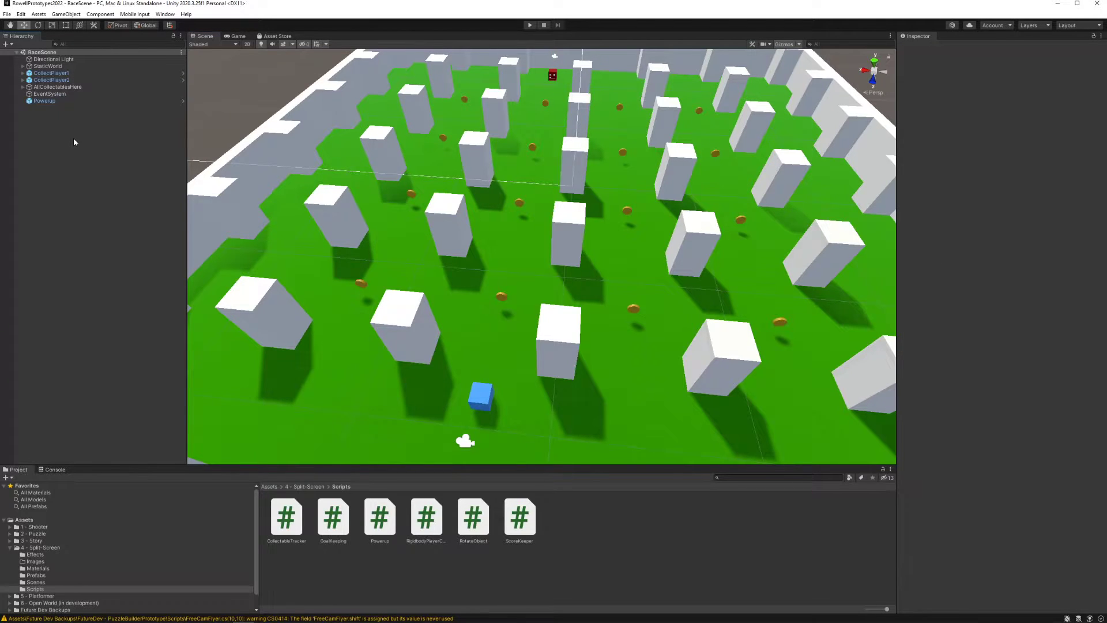
- Examine the arena layout from its side and the objects grouped under StaticWorld
{"action": "right_click_drag", "start_coordinate": [561, 239], "coordinate": [619, 198]}
{"action": "key", "text": "w"}
{"action": "left_click_drag", "start_coordinate": [619, 198], "coordinate": [402, 217], "text": "alt"}
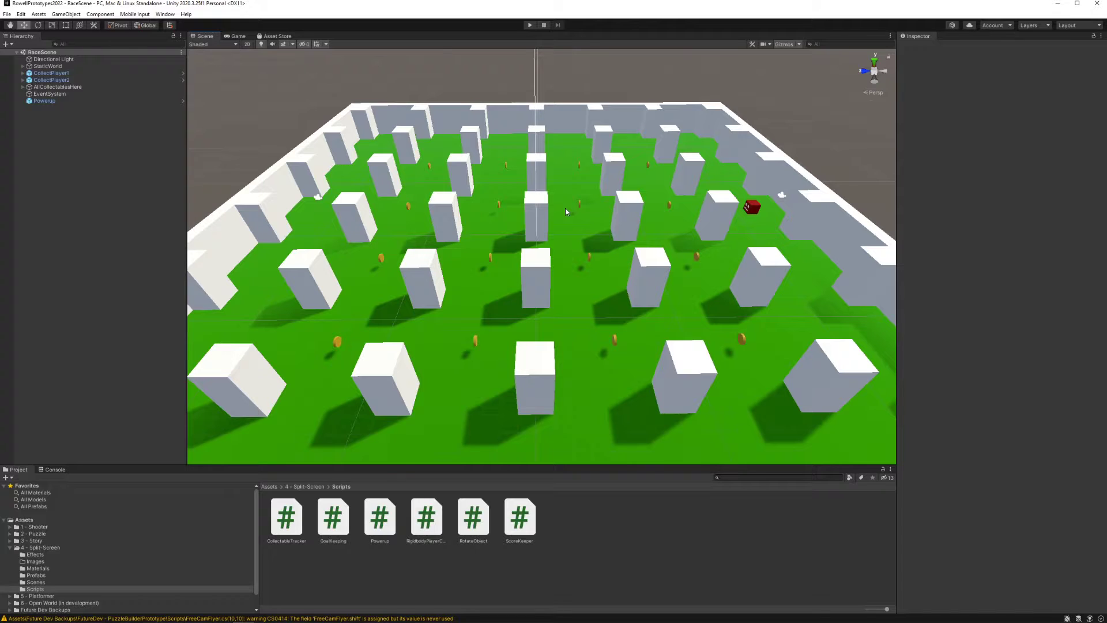
{"action": "right_click_drag", "start_coordinate": [555, 217], "coordinate": [550, 234]}
{"action": "left_click_drag", "start_coordinate": [551, 235], "coordinate": [553, 233], "text": "alt"}
{"action": "right_click_drag", "start_coordinate": [538, 215], "coordinate": [520, 214]}
{"action": "left_click", "coordinate": [75, 61]}
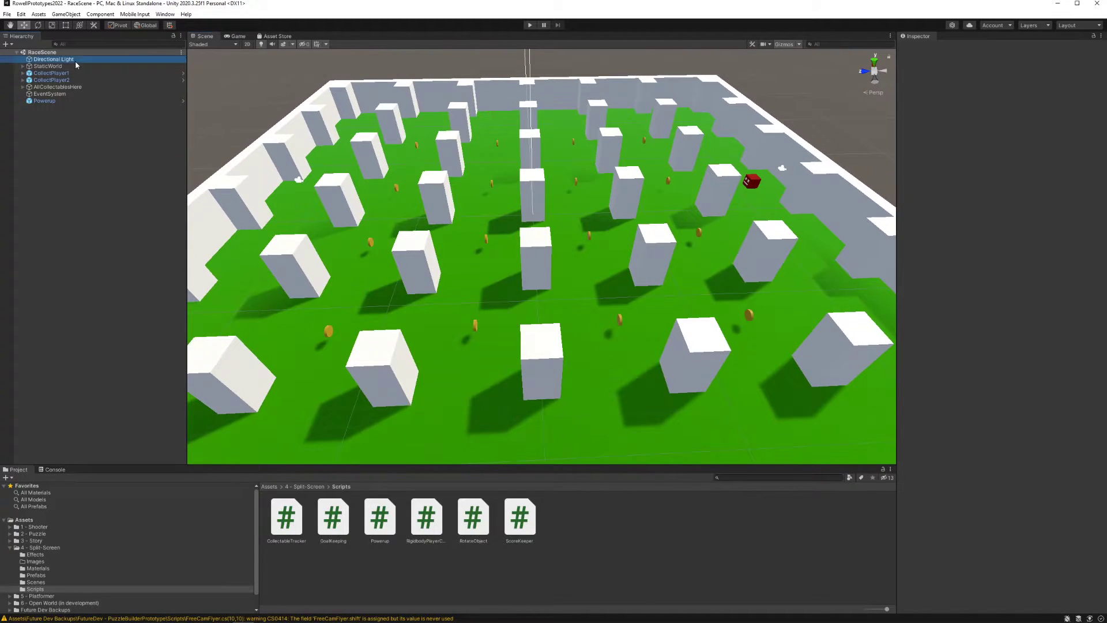
{"action": "left_click", "coordinate": [75, 67]}
{"action": "left_click", "coordinate": [23, 67]}
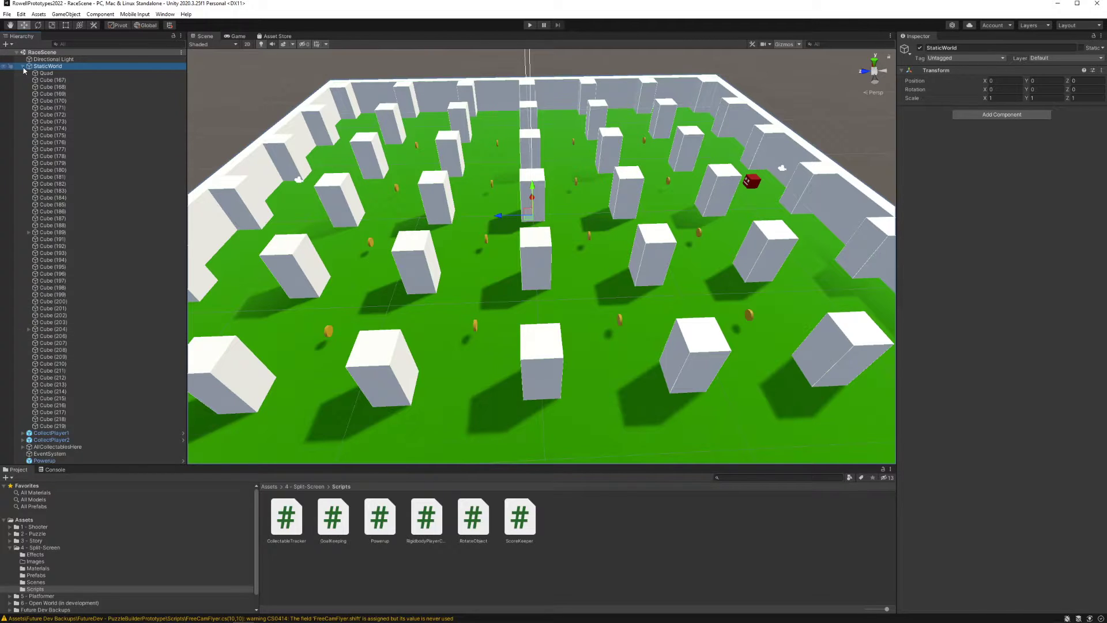
{"action": "left_click", "coordinate": [23, 67]}
- Compare the component settings of CollectPlayer1 and CollectPlayer2
{"action": "left_click", "coordinate": [60, 79]}
{"action": "left_click", "coordinate": [63, 73]}
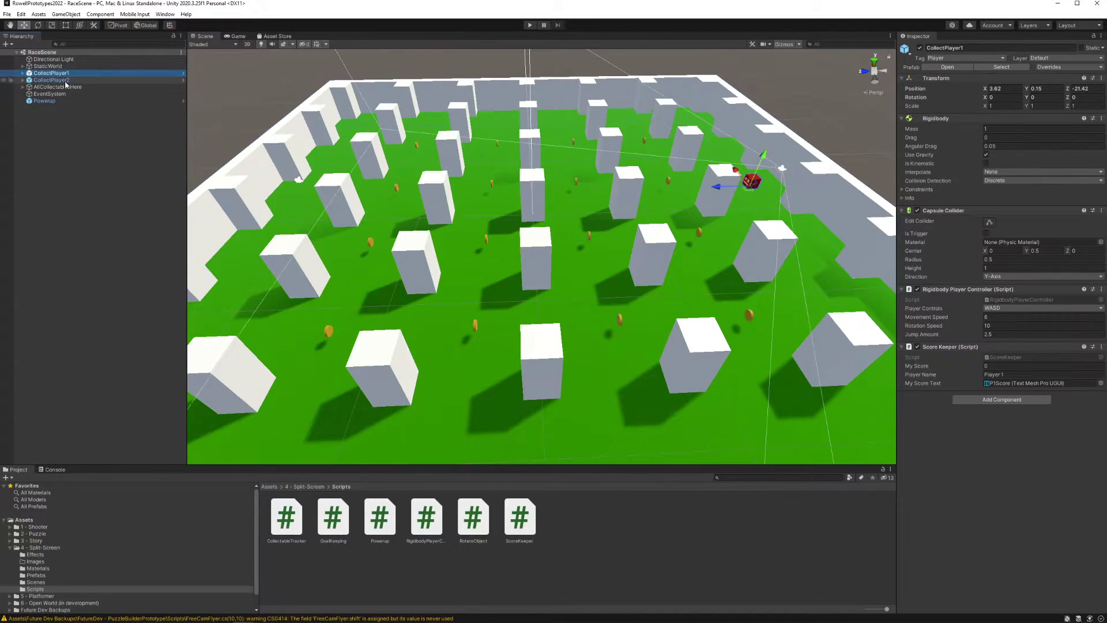
{"action": "left_click", "coordinate": [64, 80]}
{"action": "left_click", "coordinate": [67, 73]}
{"action": "left_click", "coordinate": [69, 79]}
{"action": "left_click", "coordinate": [70, 74]}
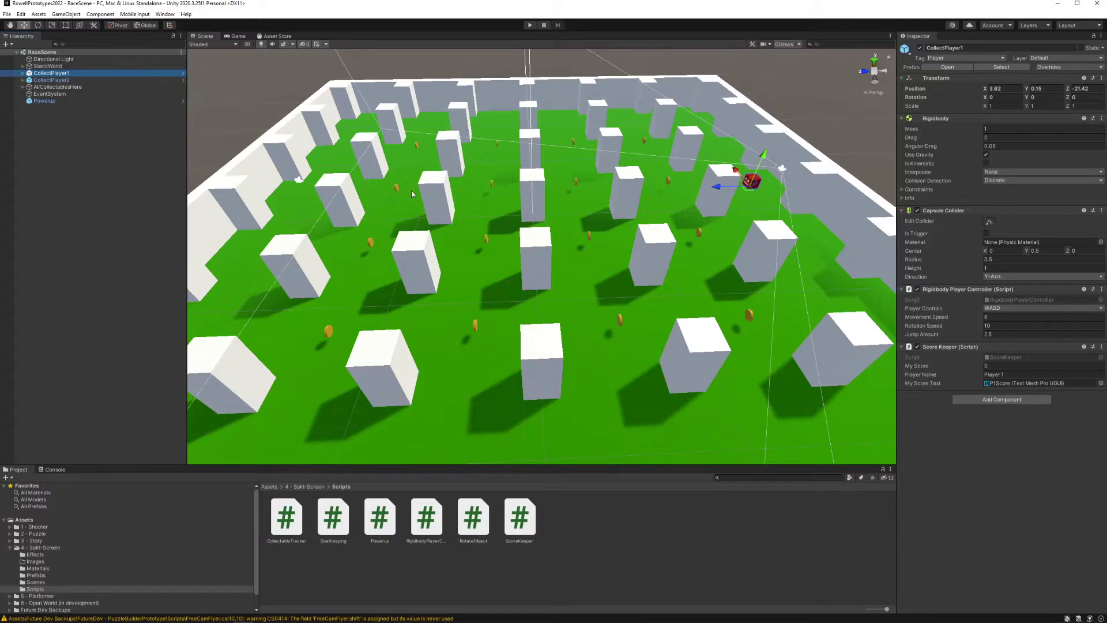
- Deactivate the Cube child of CollectPlayer1 and activate it again
{"action": "left_click", "coordinate": [22, 73]}
{"action": "left_click", "coordinate": [45, 87]}
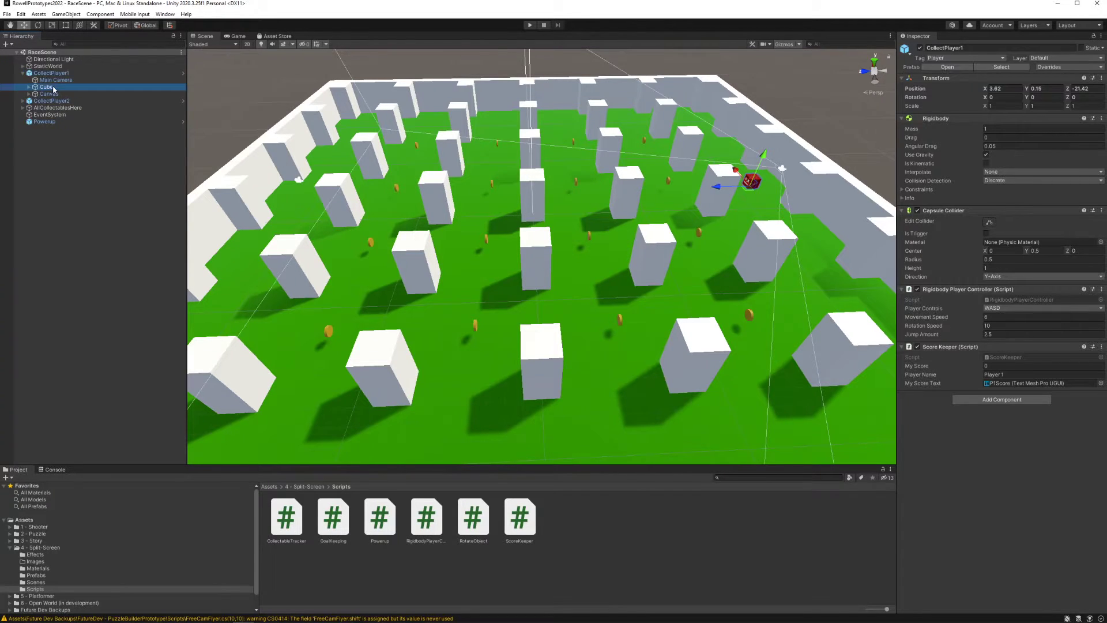
{"action": "left_click", "coordinate": [920, 48]}
{"action": "left_click", "coordinate": [920, 48]}
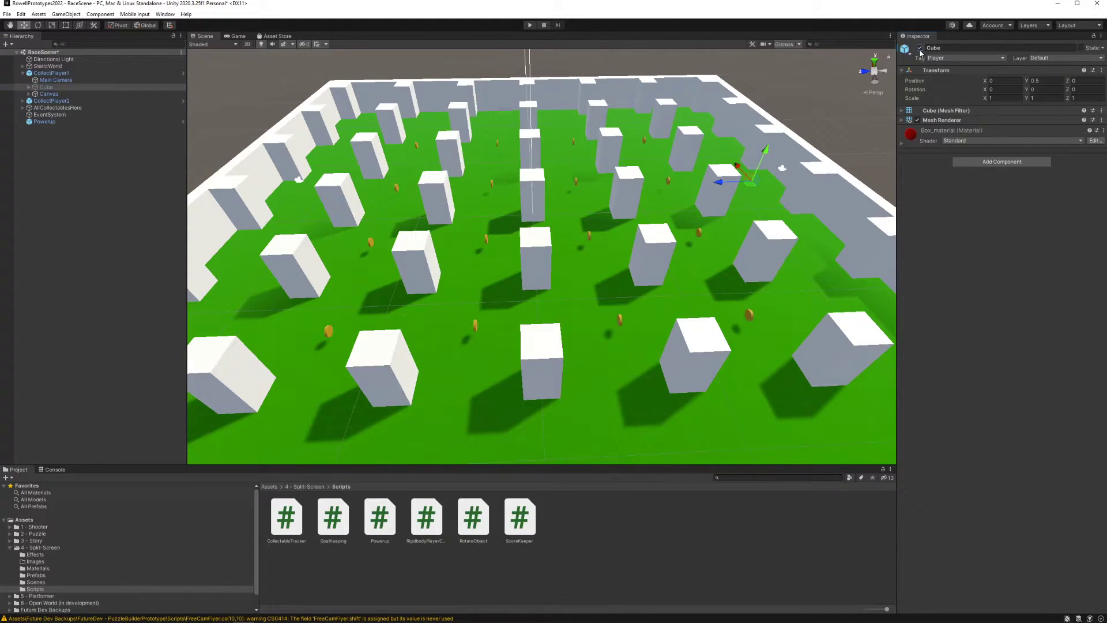
- Inspect the red player cube up close and show the Prefabs folder of 4 - Split-Screen
{"action": "right_click_drag", "start_coordinate": [700, 179], "coordinate": [707, 285]}
{"action": "key", "text": "w"}
{"action": "key", "text": "w"}
{"action": "key", "text": "e"}
{"action": "key", "text": "e"}
{"action": "key", "text": "w"}
{"action": "left_click", "coordinate": [36, 575]}
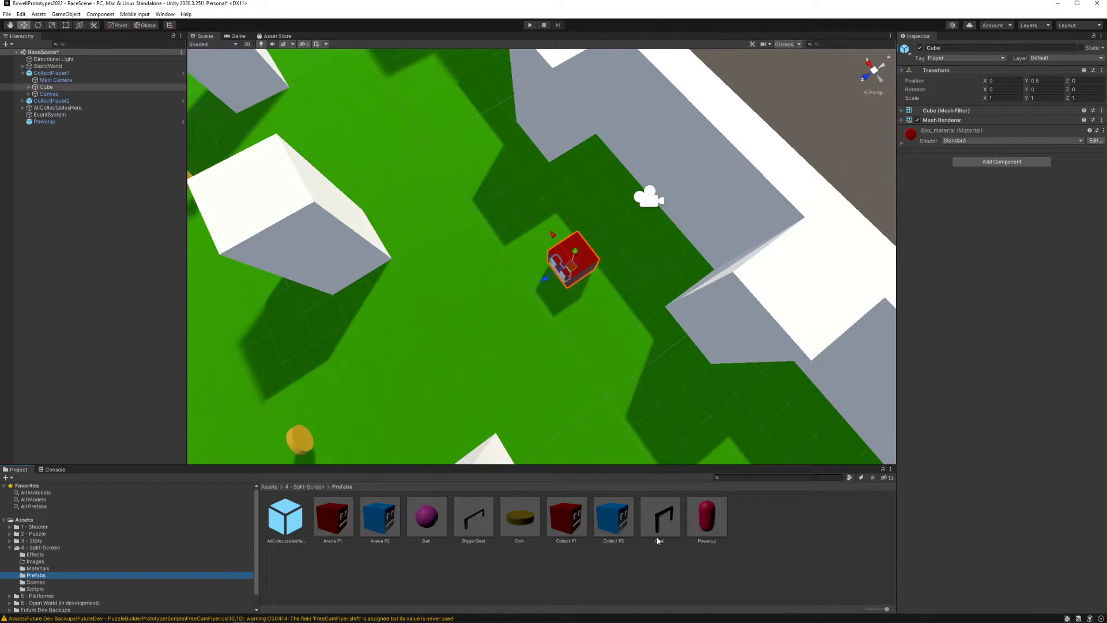
{"action": "right_click_drag", "start_coordinate": [592, 424], "coordinate": [612, 311]}
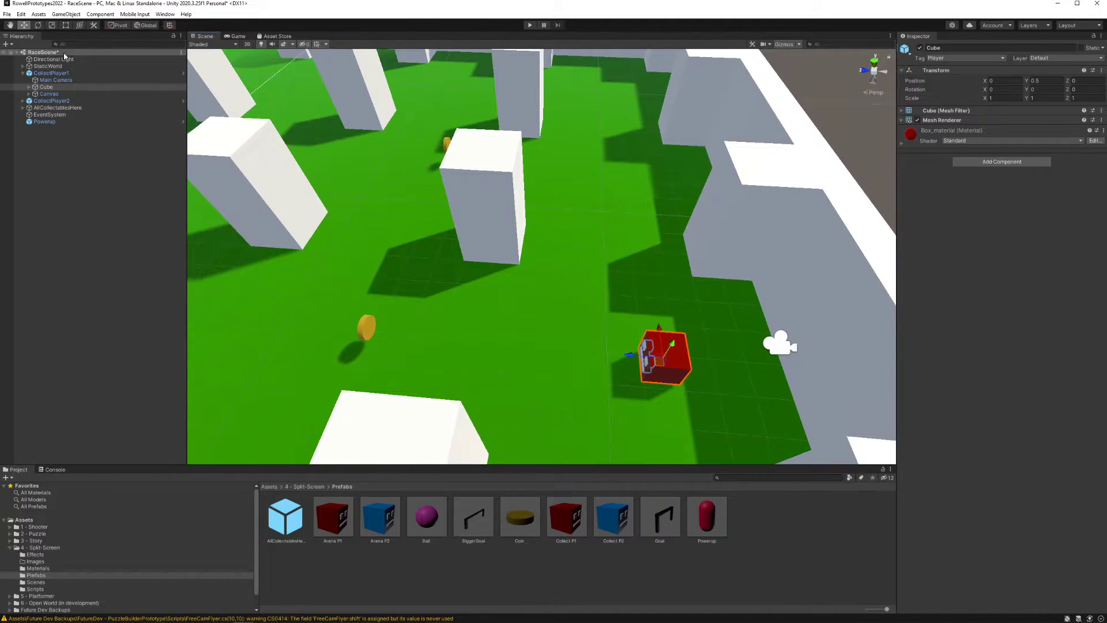
- Review the Powerup's settings and the child objects of CollectPlayer1
{"action": "left_click", "coordinate": [25, 73]}
{"action": "left_click", "coordinate": [23, 73]}
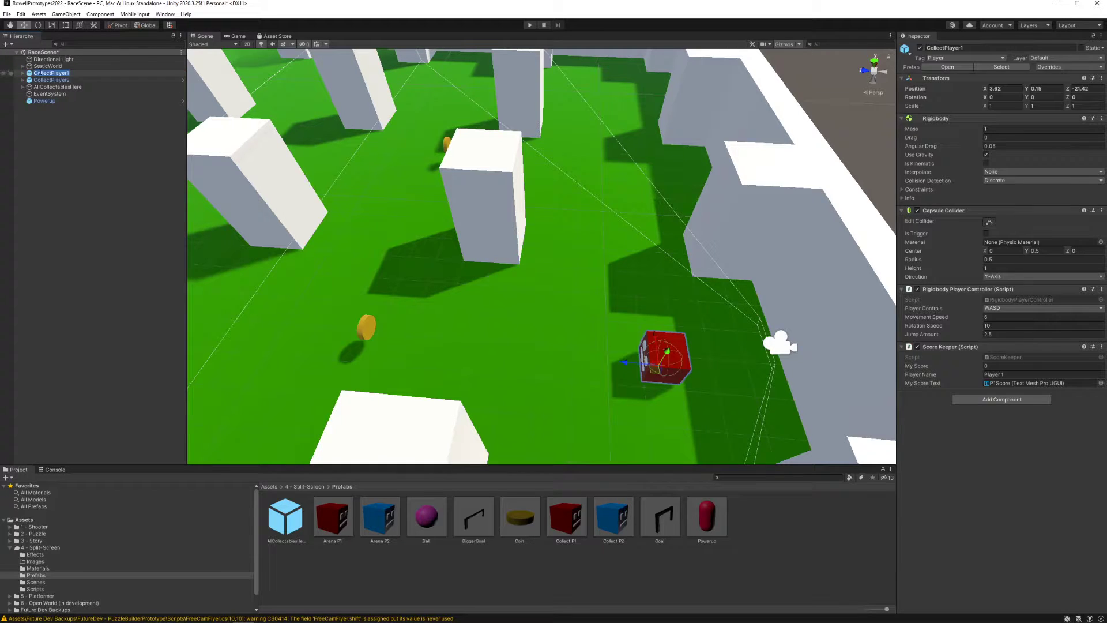
{"action": "left_click_drag", "start_coordinate": [45, 101], "coordinate": [588, 510]}
{"action": "right_click_drag", "start_coordinate": [491, 450], "coordinate": [272, 268]}
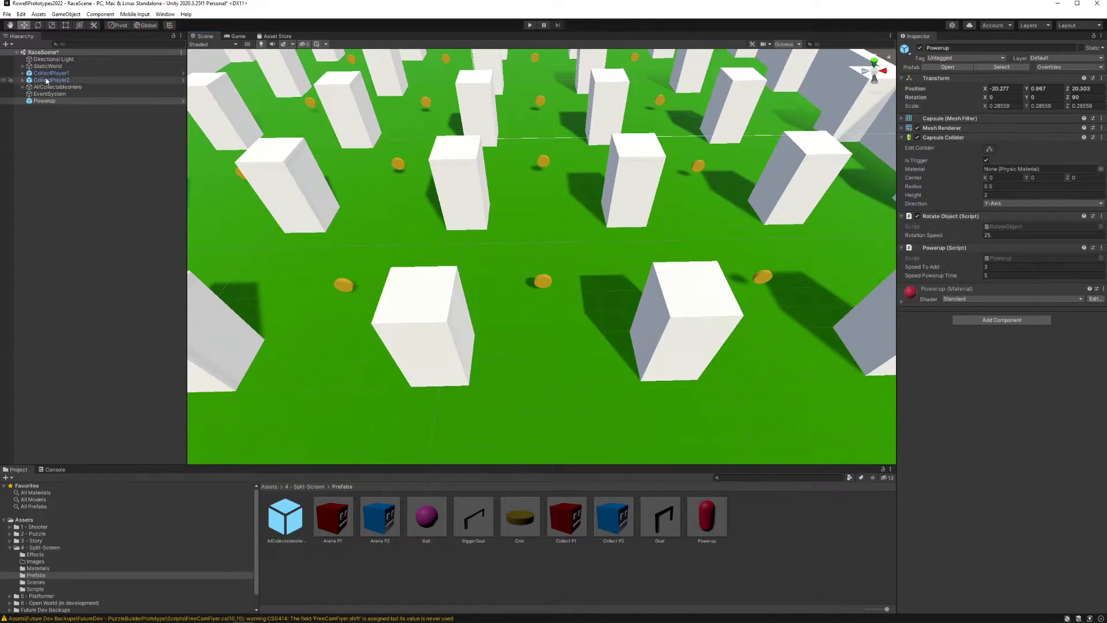
{"action": "left_click", "coordinate": [18, 75]}
{"action": "left_click", "coordinate": [23, 74]}
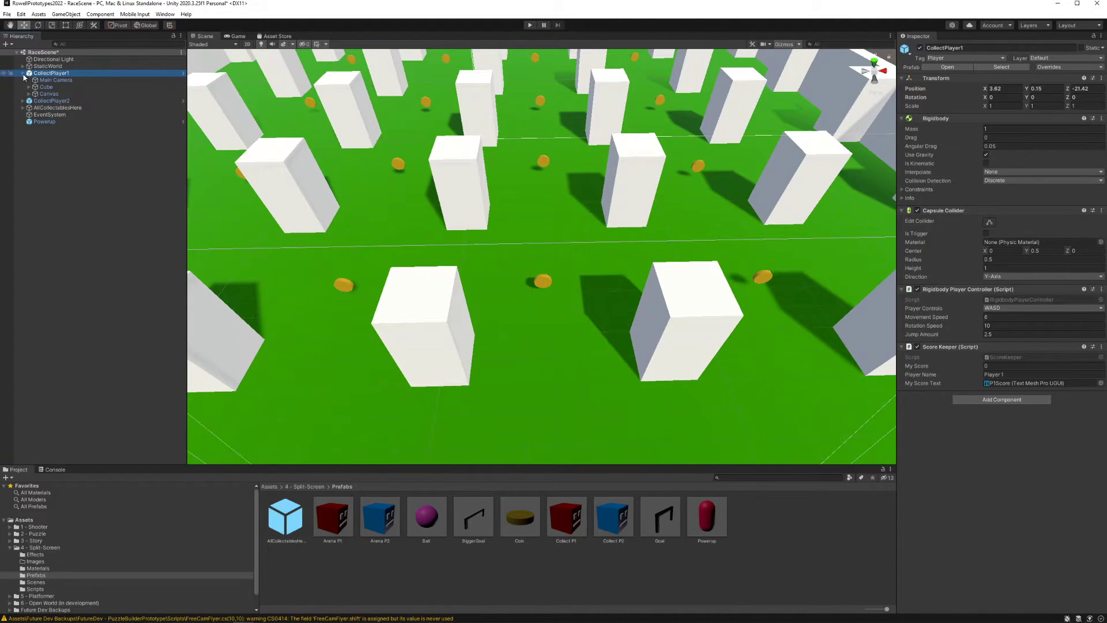
{"action": "left_click", "coordinate": [23, 73]}
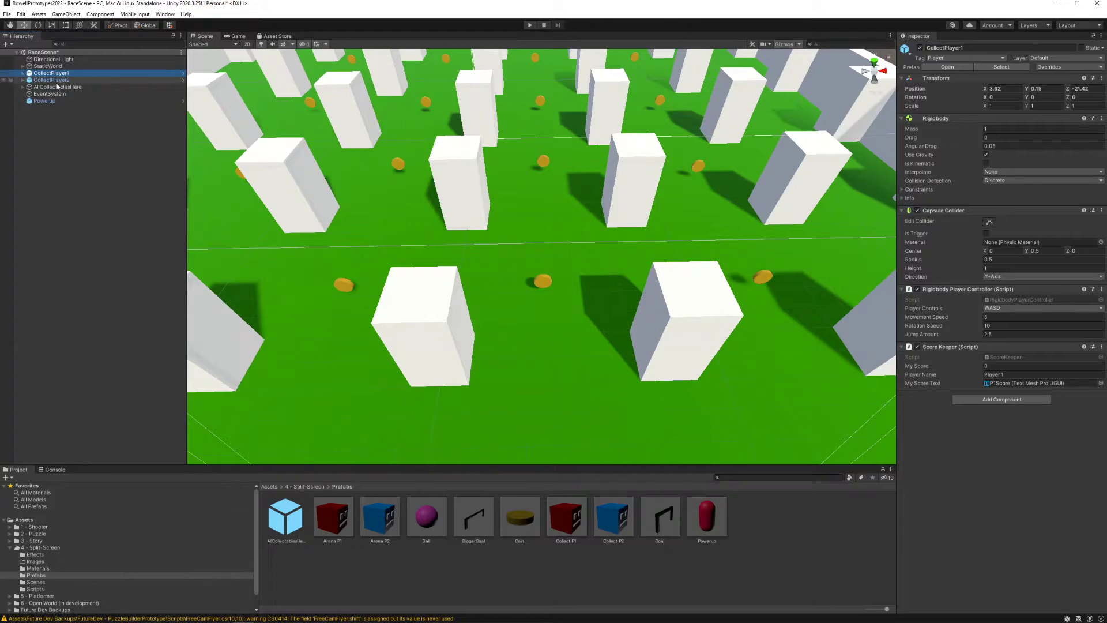
- Review AllCollectablesHere with its child coins, and check the Powerup's settings
{"action": "left_click", "coordinate": [57, 87]}
{"action": "left_click", "coordinate": [51, 101]}
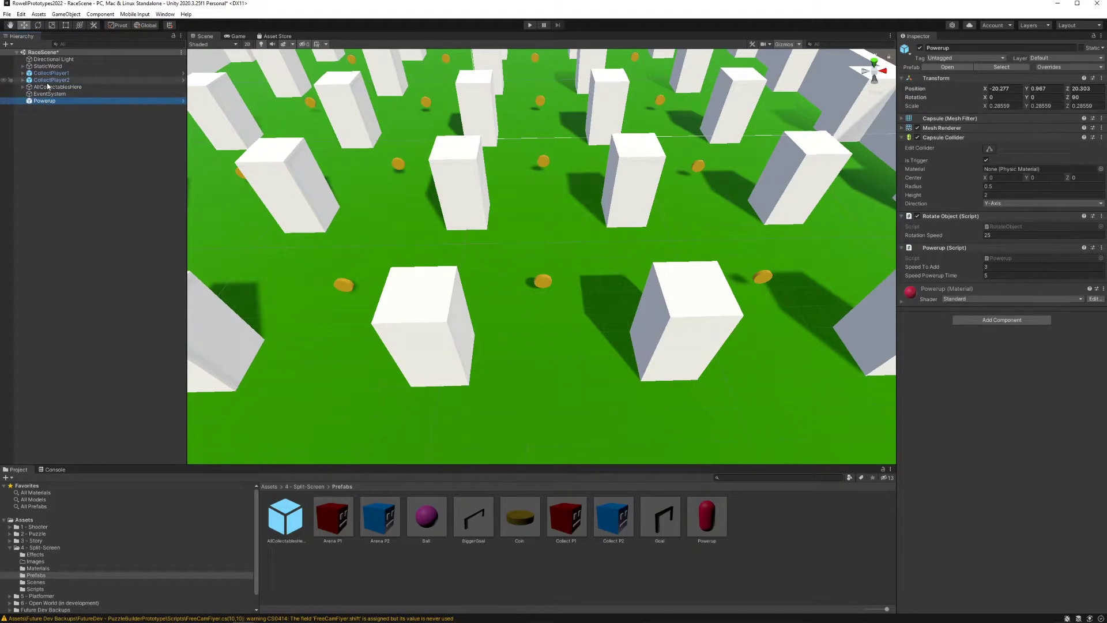
{"action": "left_click", "coordinate": [44, 87]}
{"action": "left_click", "coordinate": [24, 87]}
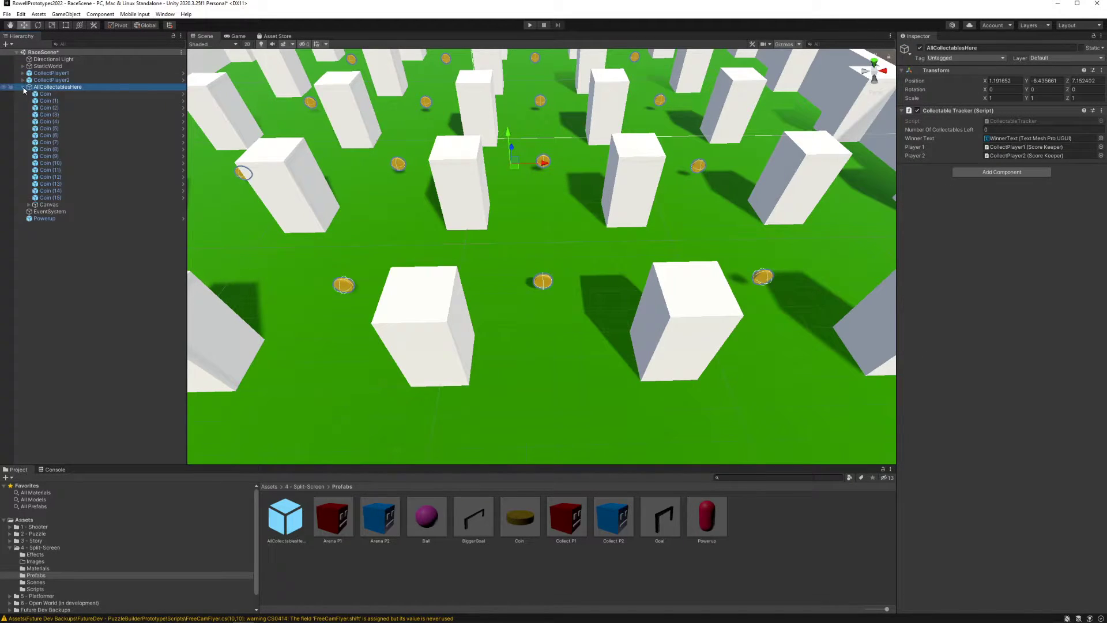
{"action": "left_click", "coordinate": [23, 87]}
{"action": "left_click", "coordinate": [44, 101]}
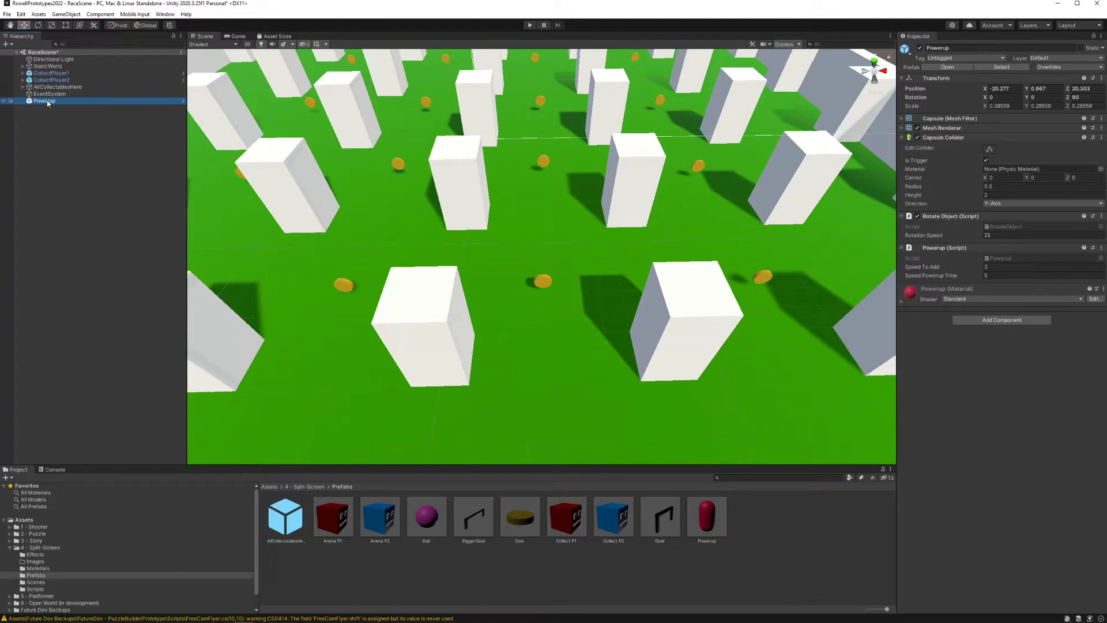
- Place another Powerup prefab on the grass in the arena corner opposite the existing powerup and frame it
{"action": "scroll", "coordinate": [554, 235], "scroll_direction": "down", "scroll_amount": 3}
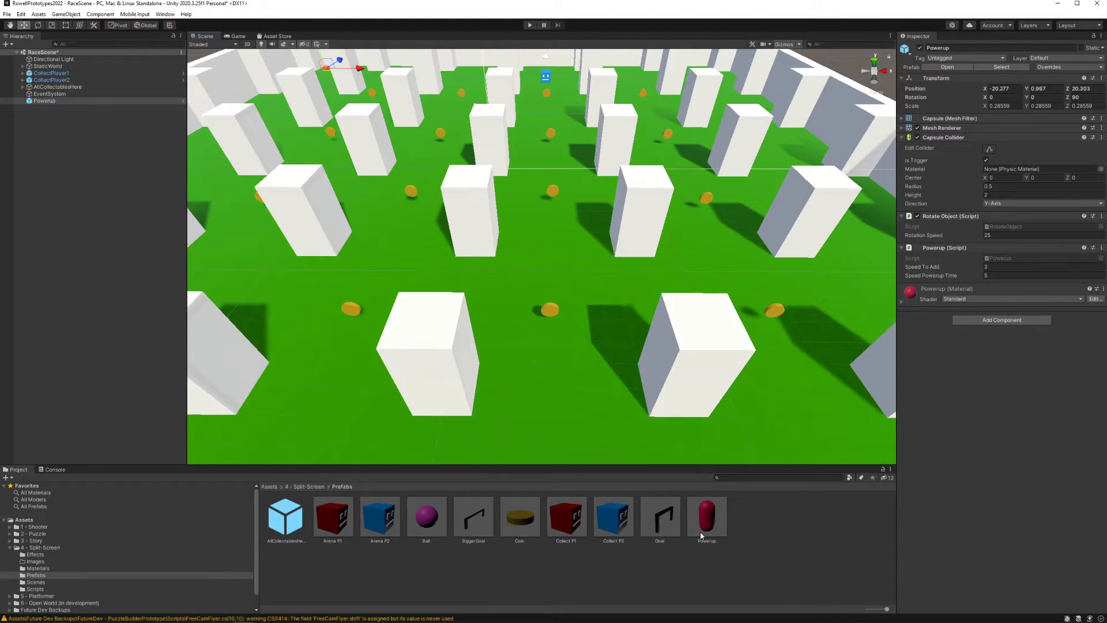
{"action": "right_click_drag", "start_coordinate": [594, 337], "coordinate": [500, 315]}
{"action": "key", "text": "w"}
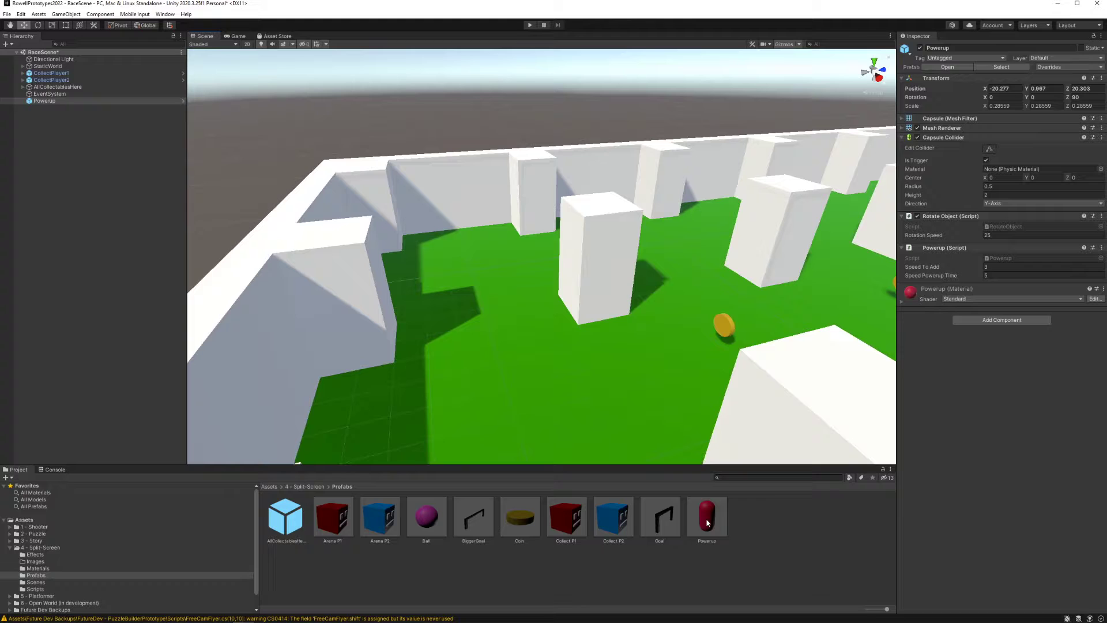
{"action": "left_click_drag", "start_coordinate": [479, 281], "coordinate": [469, 230]}
{"action": "key", "text": "f"}
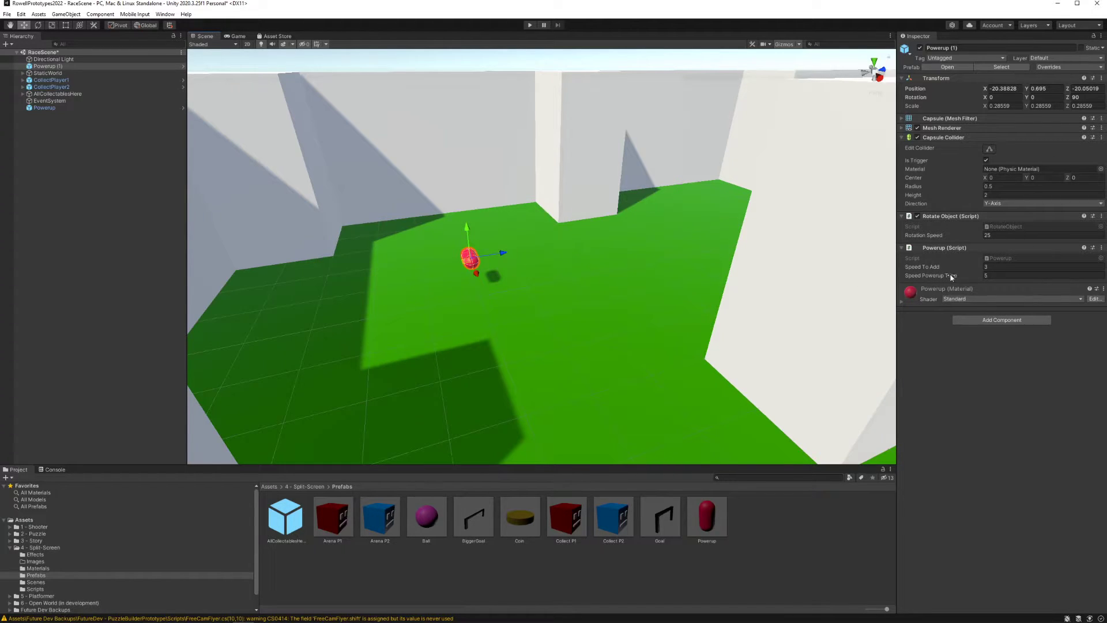
- Try a Speed To Add of 1 and a Speed Powerup Time of 20 on the new corner powerup
{"action": "left_click", "coordinate": [986, 267]}
{"action": "left_click", "coordinate": [985, 276]}
{"action": "left_click", "coordinate": [1006, 266]}
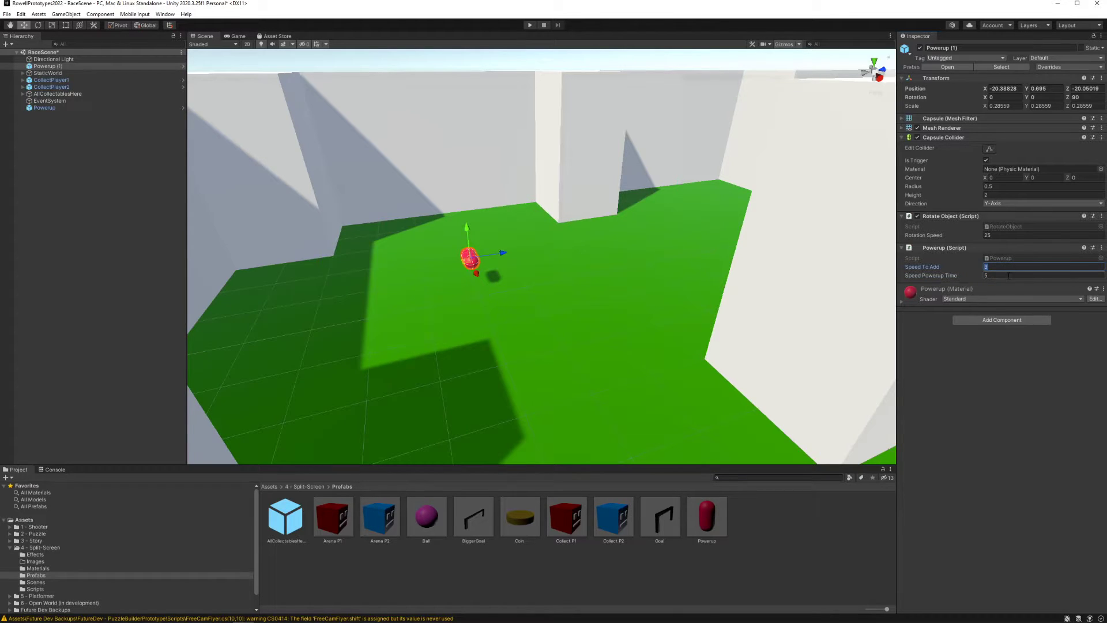
{"action": "type", "text": "1"}
{"action": "left_click", "coordinate": [1006, 275]}
{"action": "type", "text": "20"}
- Set the corner powerup's Speed To Add to 5 and its Speed Powerup Time to 2
{"action": "left_click", "coordinate": [996, 267]}
{"action": "type", "text": "5"}
{"action": "key", "text": "Tab"}
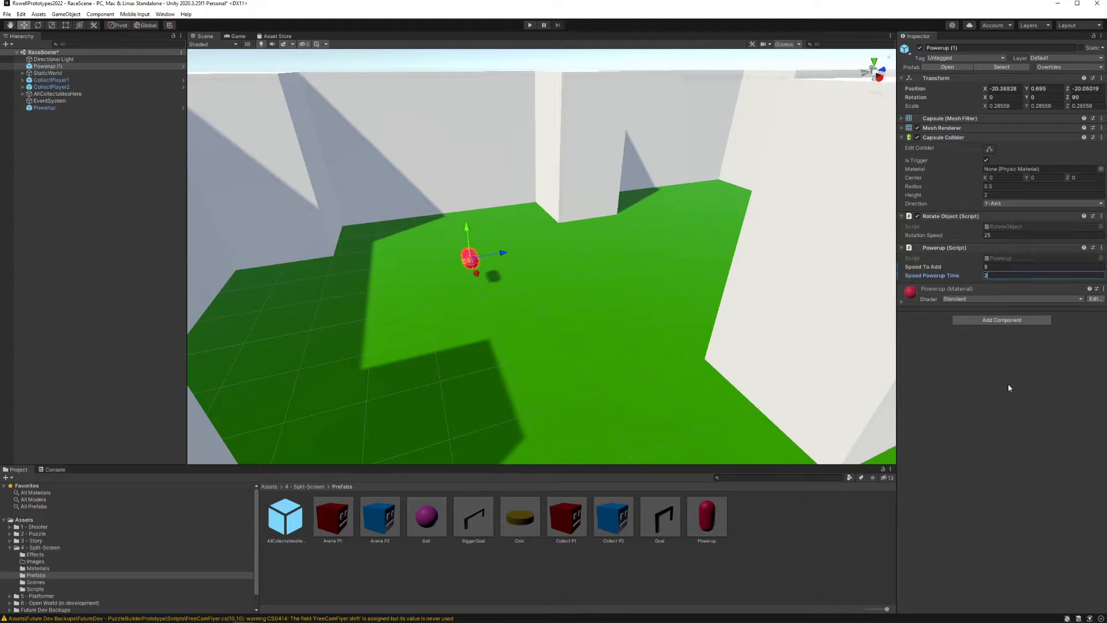
{"action": "type", "text": "2"}
- Add a third instance of the Powerup prefab to the scene hierarchy
{"action": "key", "text": "a"}
{"action": "right_click_drag", "start_coordinate": [514, 315], "coordinate": [675, 315]}
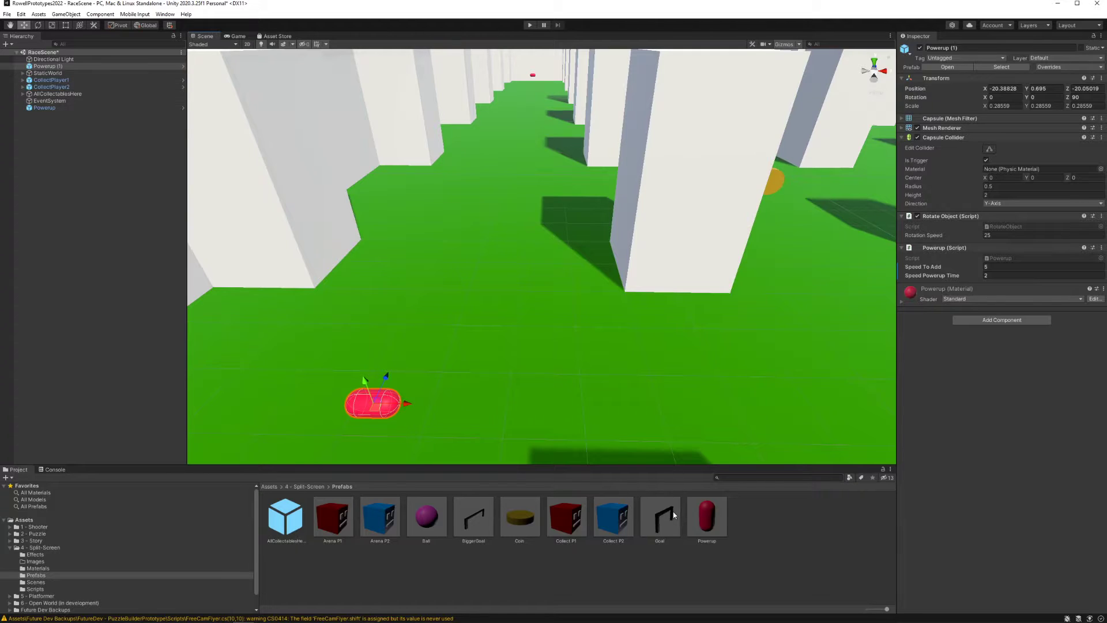
{"action": "left_click_drag", "start_coordinate": [707, 517], "coordinate": [121, 253]}
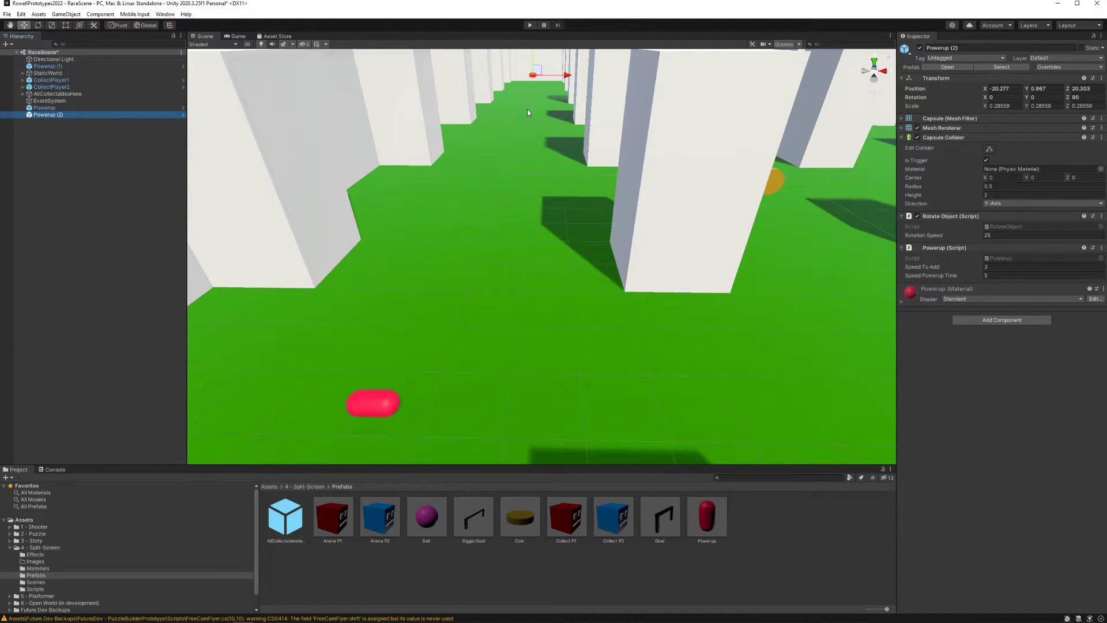
- Move the third powerup along the X axis across the arena to an X position of about -4.5
{"action": "right_click_drag", "start_coordinate": [522, 149], "coordinate": [537, 107]}
{"action": "key", "text": "w"}
{"action": "right_click_drag", "start_coordinate": [510, 173], "coordinate": [503, 196]}
{"action": "key", "text": "w"}
{"action": "left_click_drag", "start_coordinate": [499, 178], "coordinate": [576, 179]}
{"action": "mouse_move", "coordinate": [577, 179]}
{"action": "right_mouse_down"}
{"action": "mouse_move", "coordinate": [612, 195]}
{"action": "mouse_move", "coordinate": [587, 189]}
{"action": "right_mouse_up"}
{"action": "key", "text": "s"}
{"action": "left_click_drag", "start_coordinate": [587, 188], "coordinate": [744, 187]}
{"action": "right_click_drag", "start_coordinate": [744, 187], "coordinate": [583, 191]}
{"action": "key", "text": "d"}
{"action": "left_click_drag", "start_coordinate": [584, 190], "coordinate": [787, 191]}
{"action": "right_click_drag", "start_coordinate": [787, 192], "coordinate": [758, 211]}
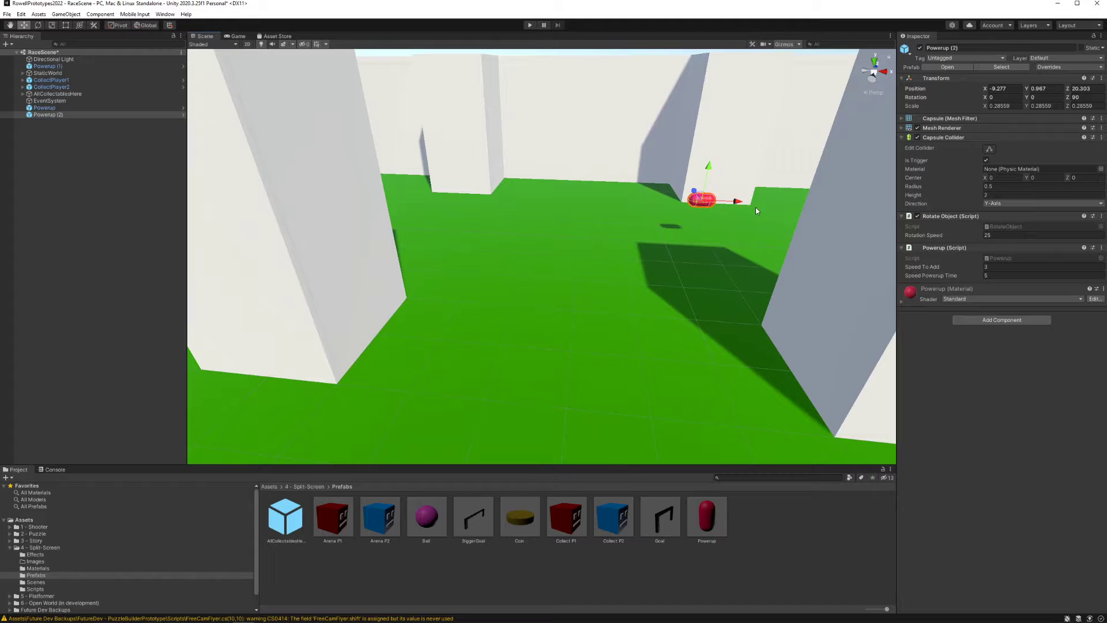
{"action": "left_click_drag", "start_coordinate": [737, 202], "coordinate": [877, 205]}
{"action": "key", "text": "d"}
{"action": "right_click_drag", "start_coordinate": [877, 206], "coordinate": [865, 209]}
{"action": "left_click_drag", "start_coordinate": [546, 206], "coordinate": [629, 208]}
{"action": "right_click_drag", "start_coordinate": [632, 197], "coordinate": [517, 195]}
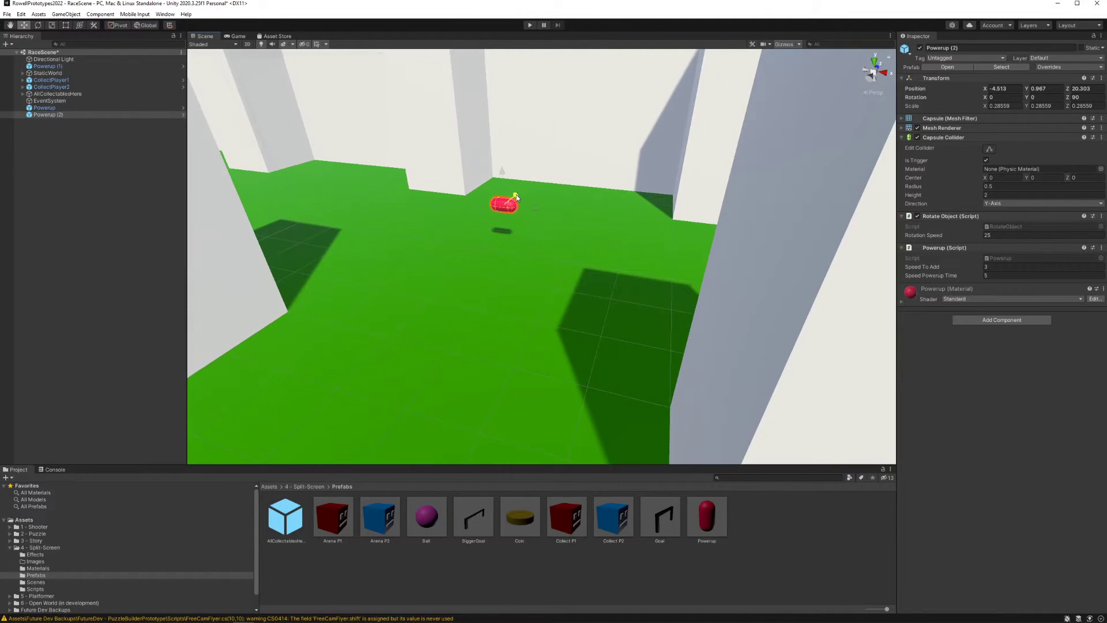
- Move the third powerup between the central pillars, to about X -0.5 and Z 4.07
{"action": "left_click_drag", "start_coordinate": [516, 195], "coordinate": [210, 406]}
{"action": "right_click_drag", "start_coordinate": [210, 406], "coordinate": [246, 388]}
{"action": "key", "text": "s"}
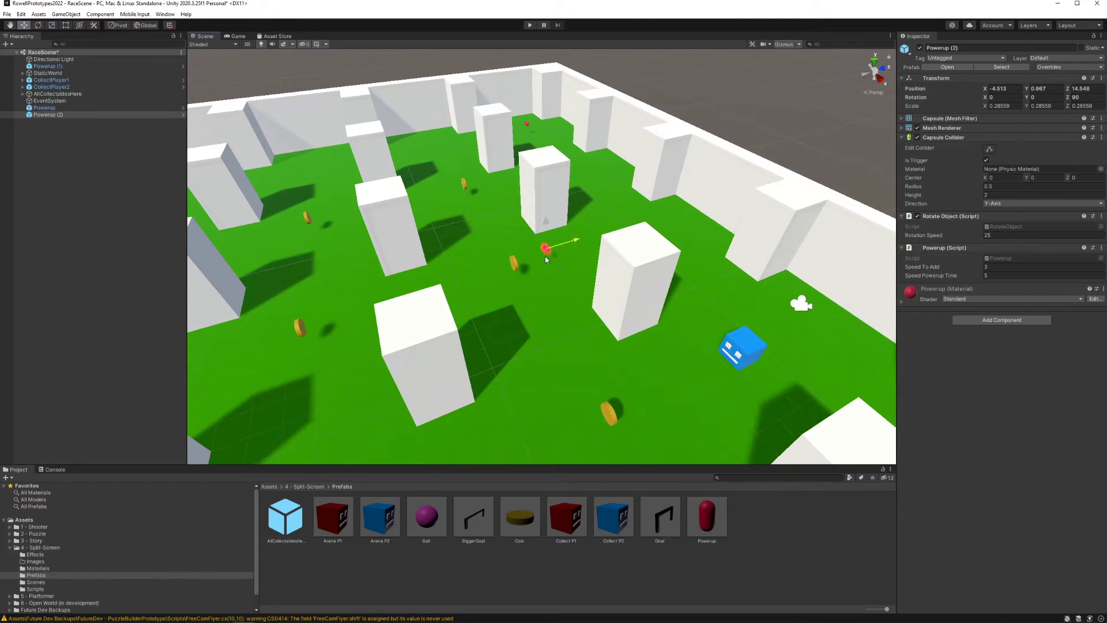
{"action": "left_click_drag", "start_coordinate": [545, 257], "coordinate": [317, 359]}
{"action": "key", "text": "a"}
{"action": "right_click_drag", "start_coordinate": [317, 359], "coordinate": [291, 364]}
{"action": "left_click_drag", "start_coordinate": [472, 283], "coordinate": [492, 408]}
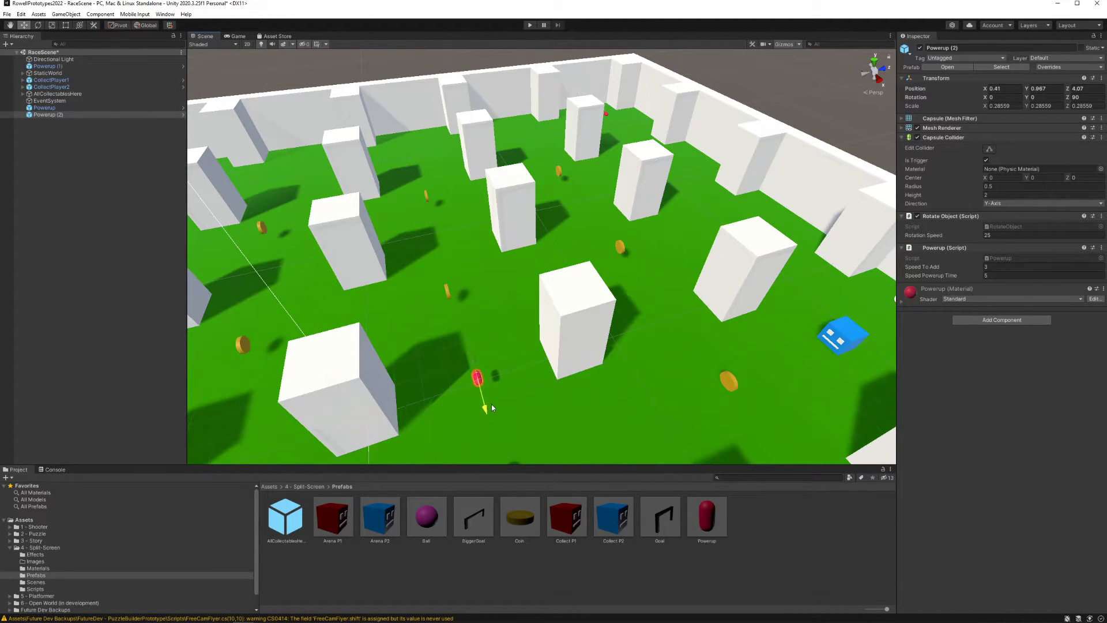
{"action": "left_click", "coordinate": [509, 347]}
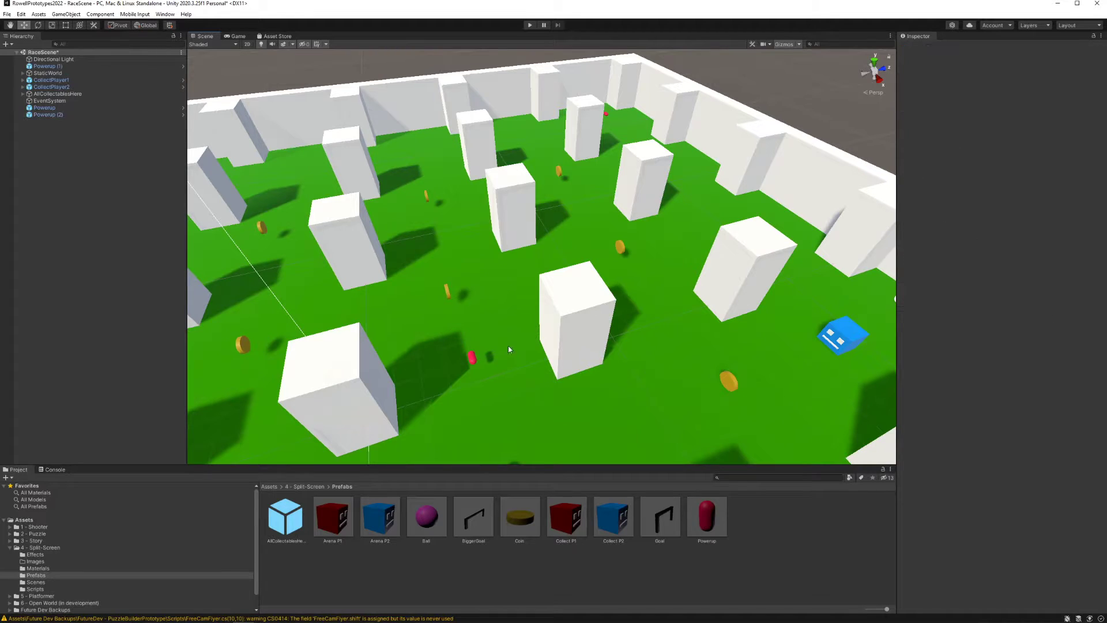
- Set the central powerup's Speed To Add to 1 and its Speed Powerup Time to 30
{"action": "left_click", "coordinate": [473, 360]}
{"action": "left_click", "coordinate": [1015, 266]}
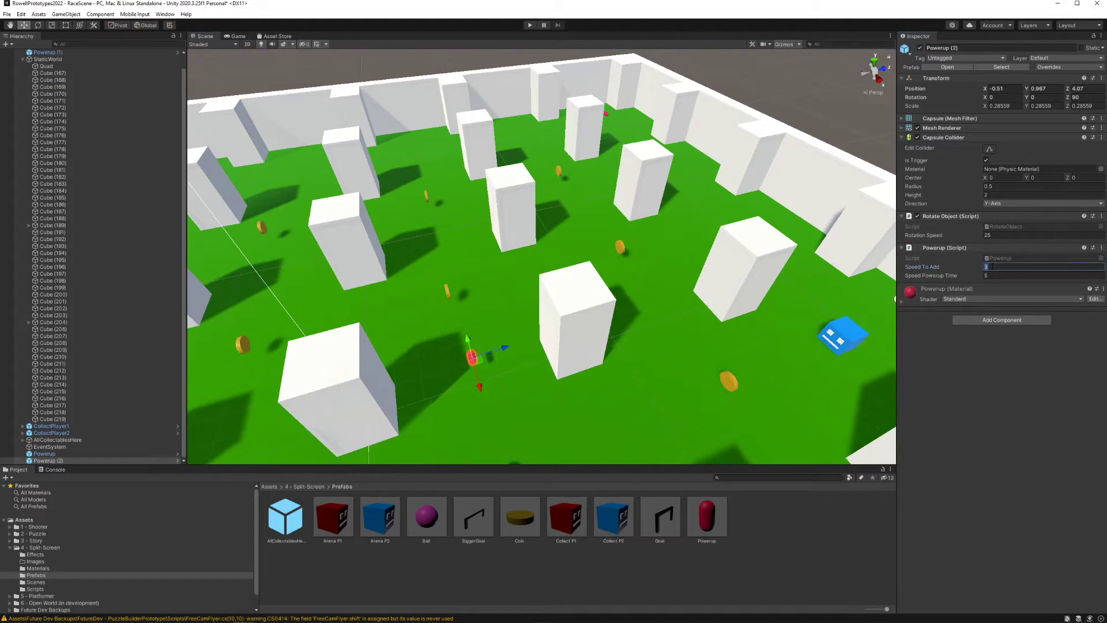
{"action": "left_click", "coordinate": [1003, 277]}
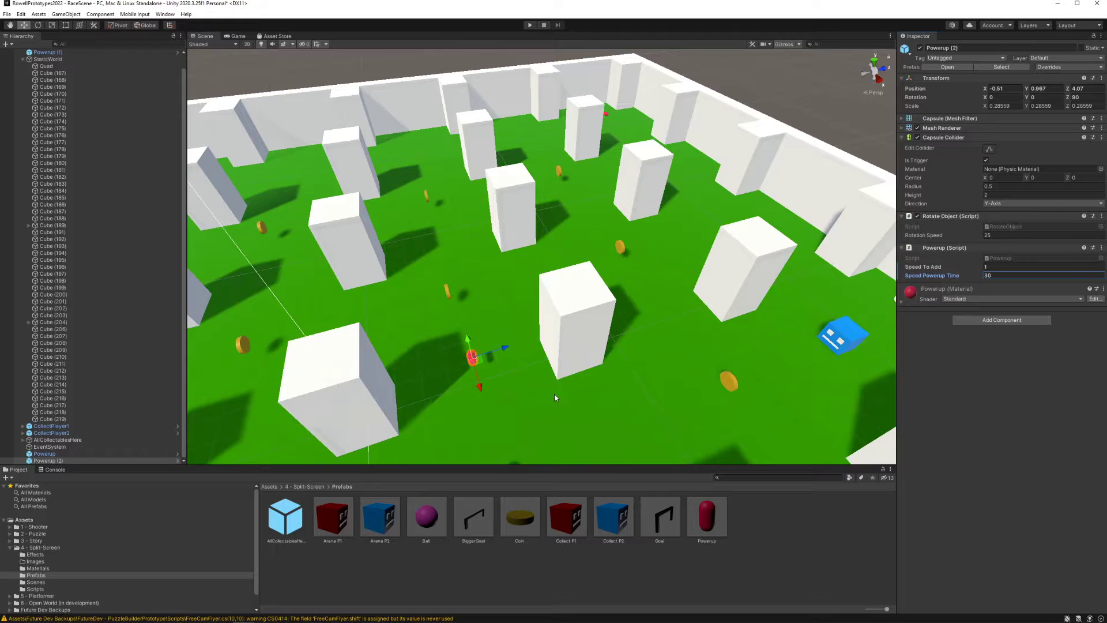
{"action": "type", "text": "30"}
- Look over the arena around the central powerup, collapse StaticWorld and view the settings of CollectPlayer1
{"action": "left_click_drag", "start_coordinate": [556, 398], "coordinate": [662, 390], "text": "alt"}
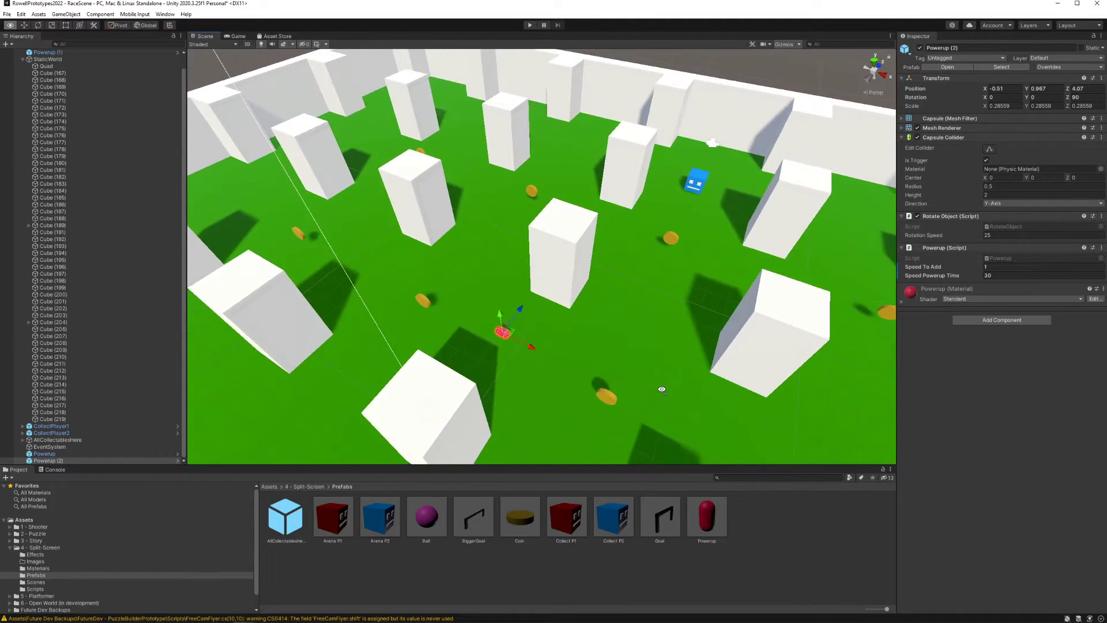
{"action": "key", "text": "s"}
{"action": "right_click_drag", "start_coordinate": [662, 390], "coordinate": [686, 387]}
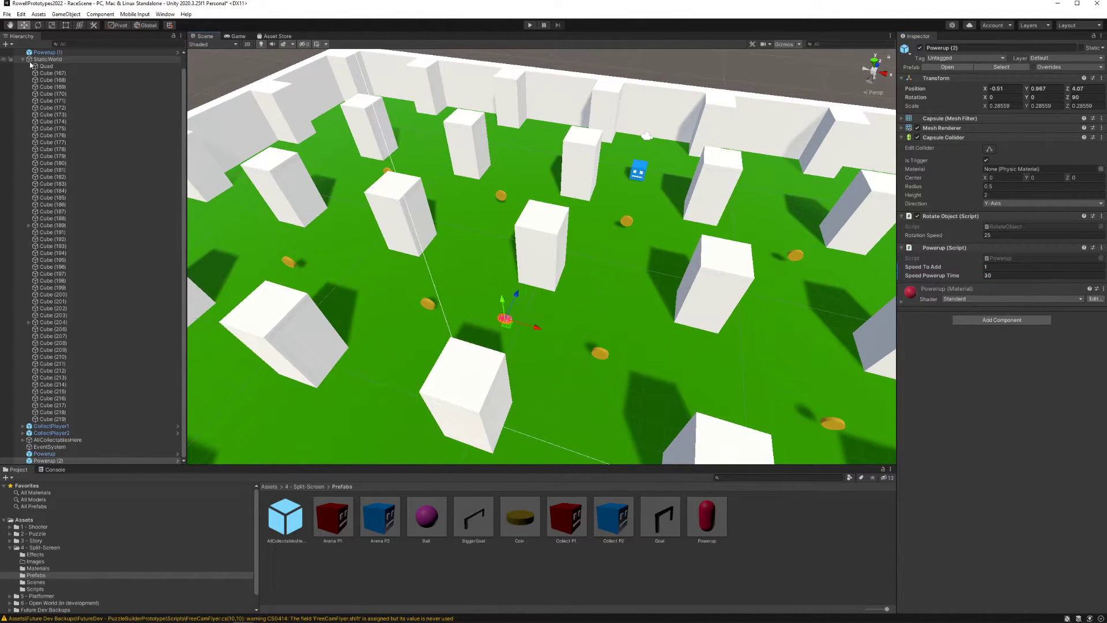
{"action": "left_click", "coordinate": [23, 59]}
{"action": "left_click_drag", "start_coordinate": [475, 277], "coordinate": [521, 288], "text": "alt"}
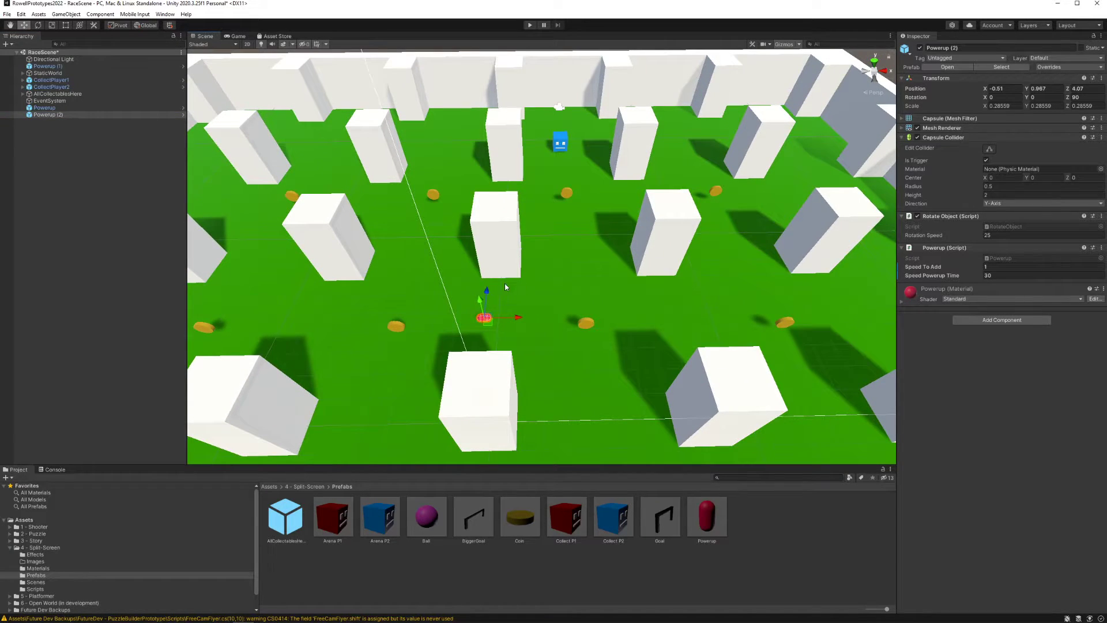
{"action": "right_click_drag", "start_coordinate": [488, 166], "coordinate": [485, 137]}
{"action": "left_click", "coordinate": [514, 258]}
{"action": "right_click_drag", "start_coordinate": [514, 257], "coordinate": [445, 337]}
{"action": "scroll", "coordinate": [444, 337], "scroll_direction": "down", "scroll_amount": 5}
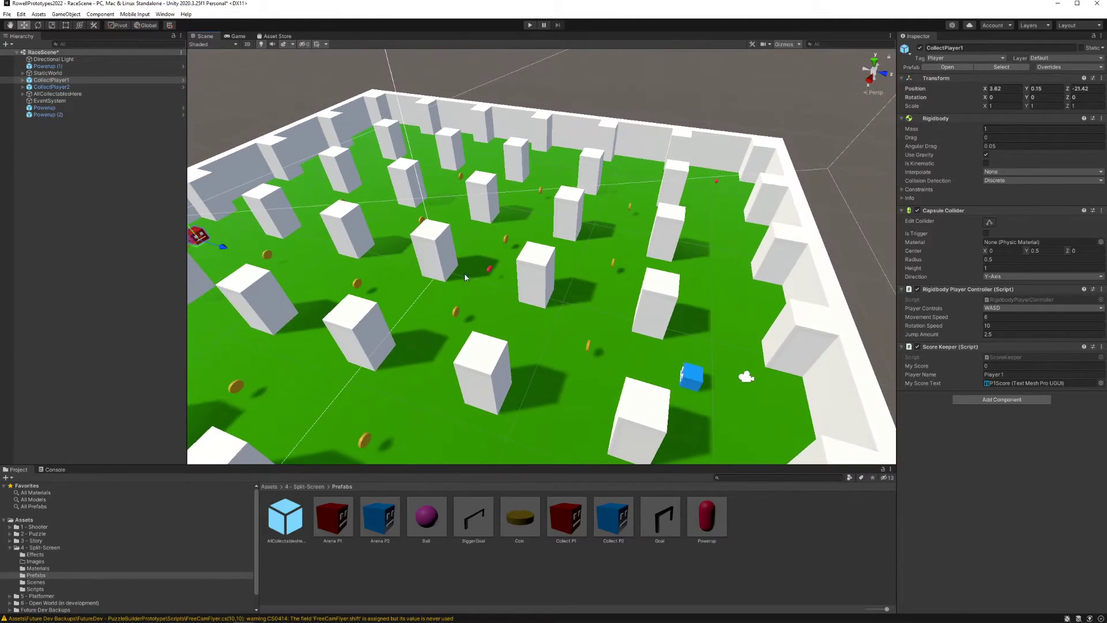
- Examine the central powerup and its surroundings from several angles, and collapse StaticWorld in the hierarchy
{"action": "left_click", "coordinate": [491, 272]}
{"action": "left_click", "coordinate": [489, 268]}
{"action": "key", "text": "w"}
{"action": "right_click_drag", "start_coordinate": [490, 269], "coordinate": [594, 281]}
{"action": "key", "text": "a"}
{"action": "left_click_drag", "start_coordinate": [594, 281], "coordinate": [601, 259], "text": "alt"}
{"action": "right_click_drag", "start_coordinate": [601, 259], "coordinate": [602, 259]}
{"action": "key", "text": "d"}
{"action": "left_click", "coordinate": [22, 59]}
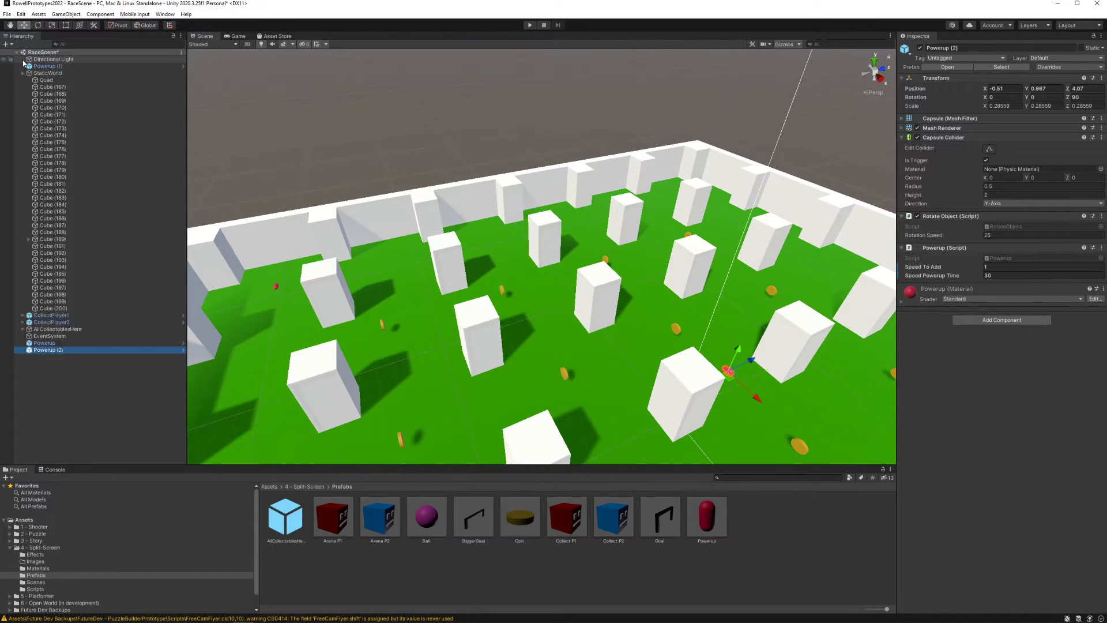
- Survey the powerups and coins across the arena and check the central powerup's Is Trigger option
{"action": "left_click", "coordinate": [549, 149]}
{"action": "key", "text": "d"}
{"action": "right_click_drag", "start_coordinate": [600, 217], "coordinate": [612, 262]}
{"action": "left_click_drag", "start_coordinate": [666, 272], "coordinate": [640, 277], "text": "alt"}
{"action": "left_click", "coordinate": [584, 316]}
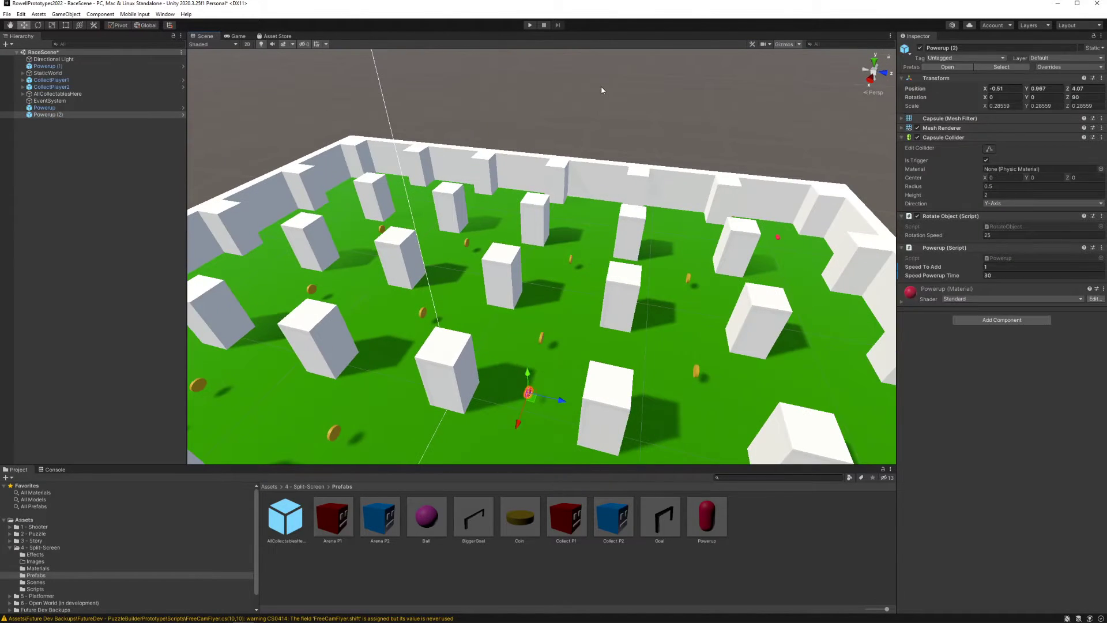
{"action": "left_click", "coordinate": [601, 85]}
{"action": "left_click_drag", "start_coordinate": [571, 217], "coordinate": [605, 259], "text": "alt"}
{"action": "left_click", "coordinate": [509, 315]}
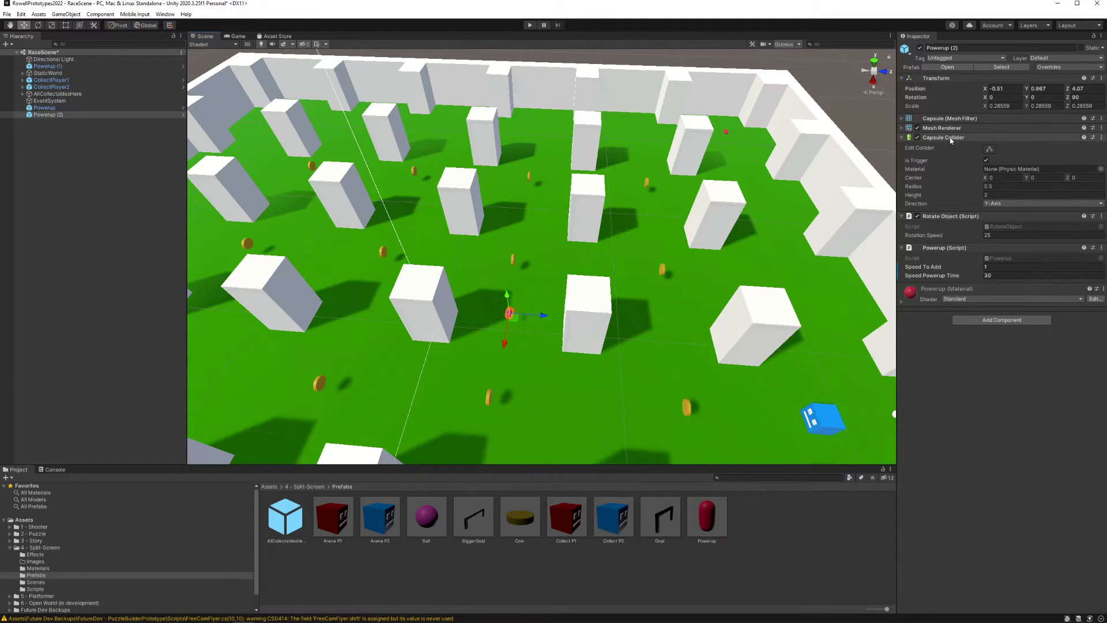
{"action": "left_click", "coordinate": [986, 160]}
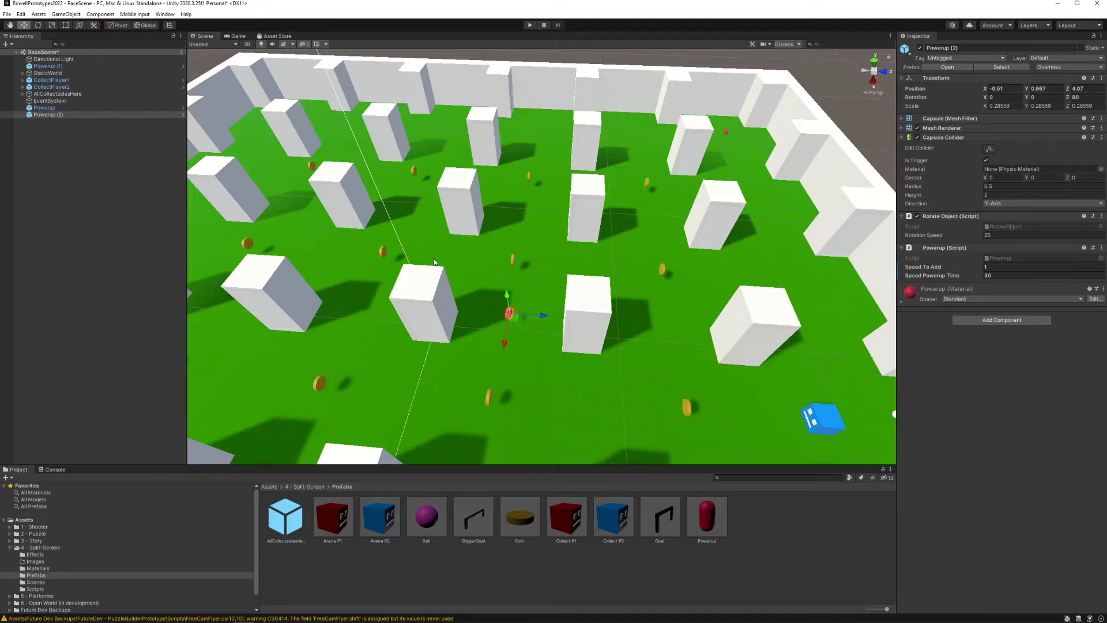
- Delete Powerup (2) and the original Powerup from the scene, and select Powerup (1)
{"action": "left_click", "coordinate": [66, 113]}
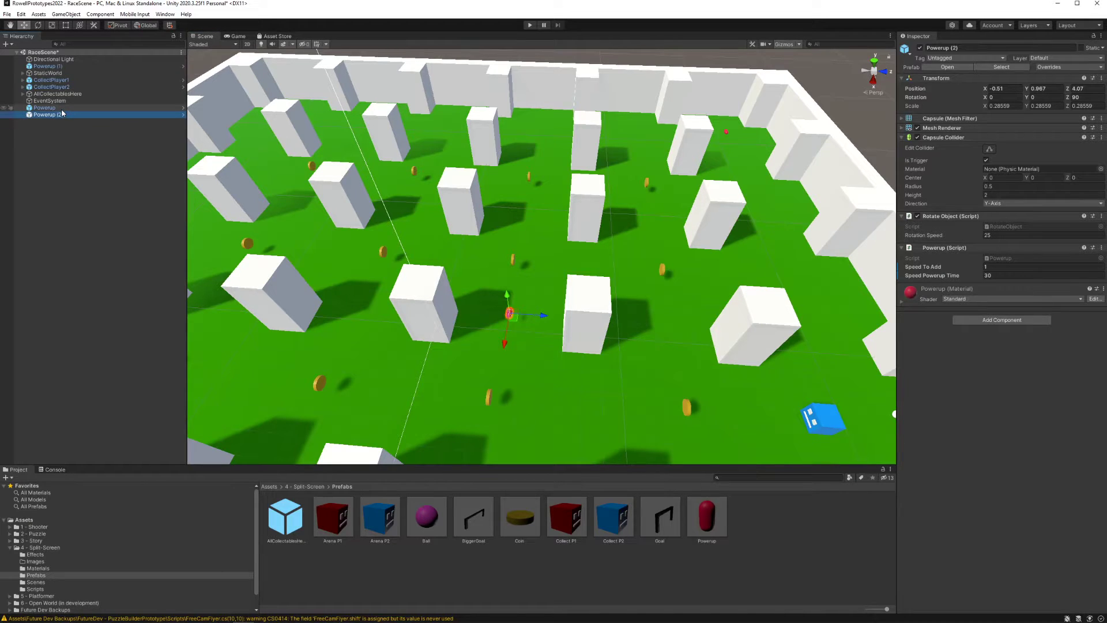
{"action": "key", "text": "Delete"}
{"action": "left_click", "coordinate": [60, 108]}
{"action": "left_click", "coordinate": [53, 66]}
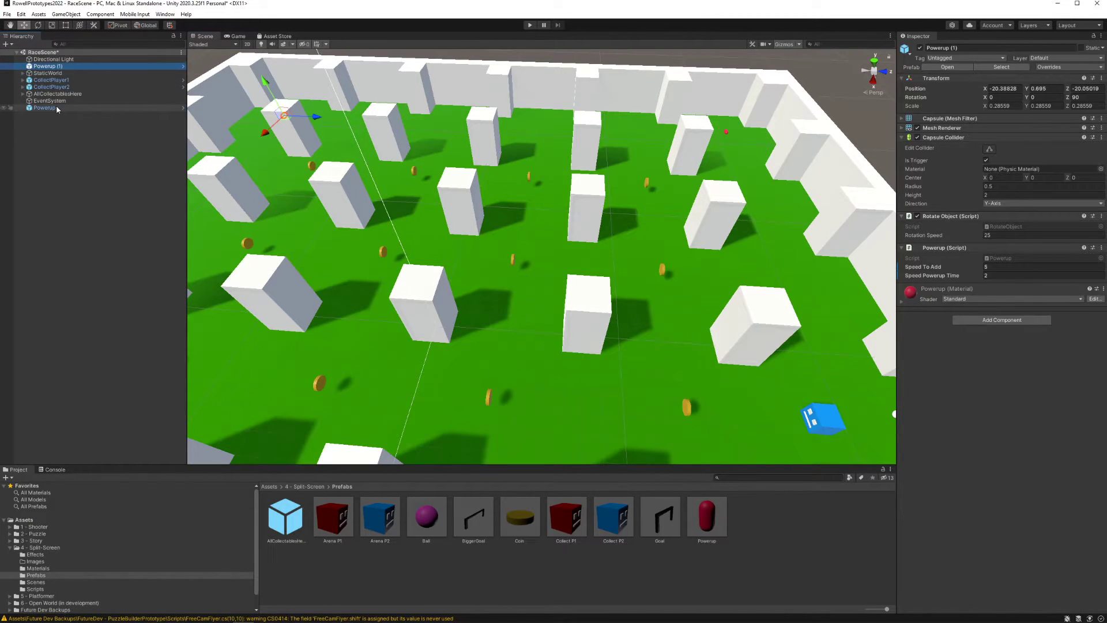
{"action": "left_click", "coordinate": [57, 108]}
{"action": "key", "text": "Delete"}
{"action": "left_click", "coordinate": [71, 67]}
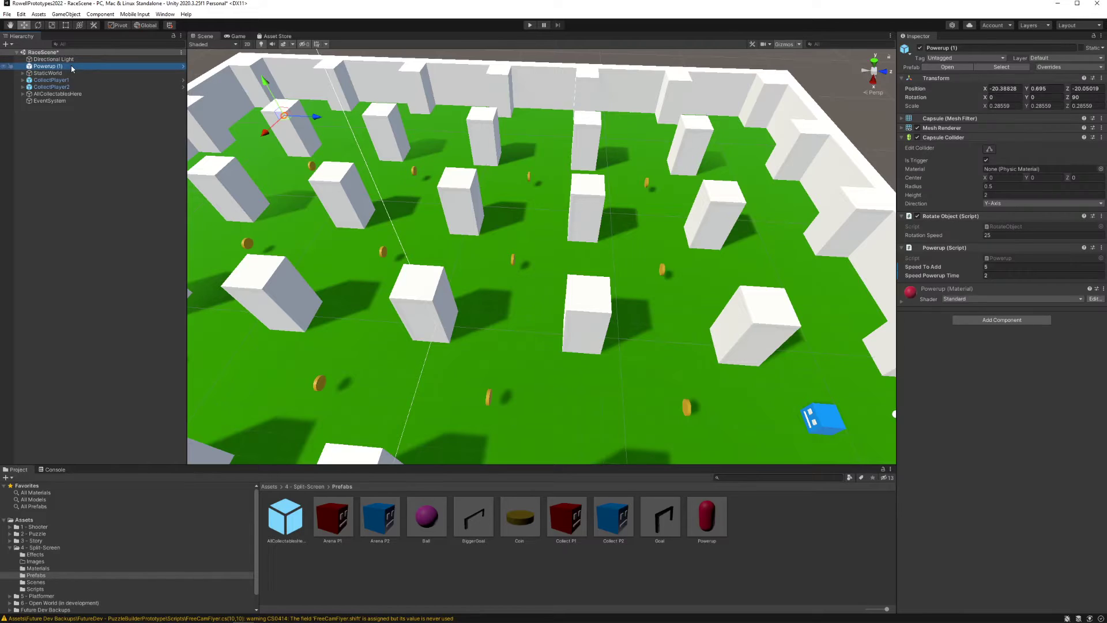
- Run the game and steer the red player into the powerup in the arena corner
{"action": "right_click_drag", "start_coordinate": [438, 172], "coordinate": [379, 166]}
{"action": "left_click", "coordinate": [530, 25]}
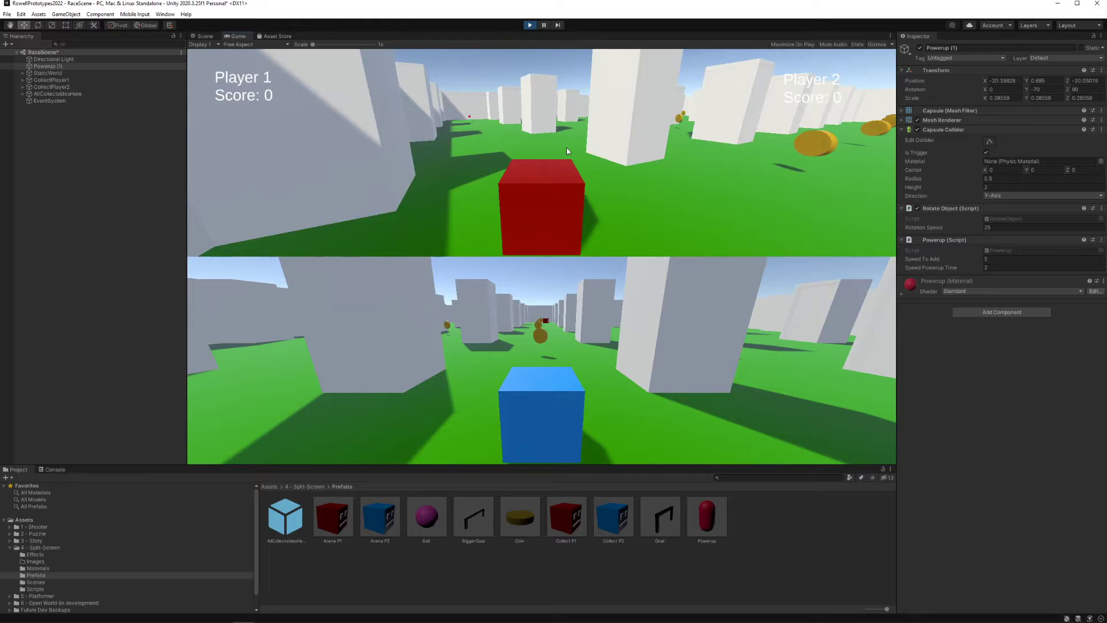
{"action": "key", "text": "w"}
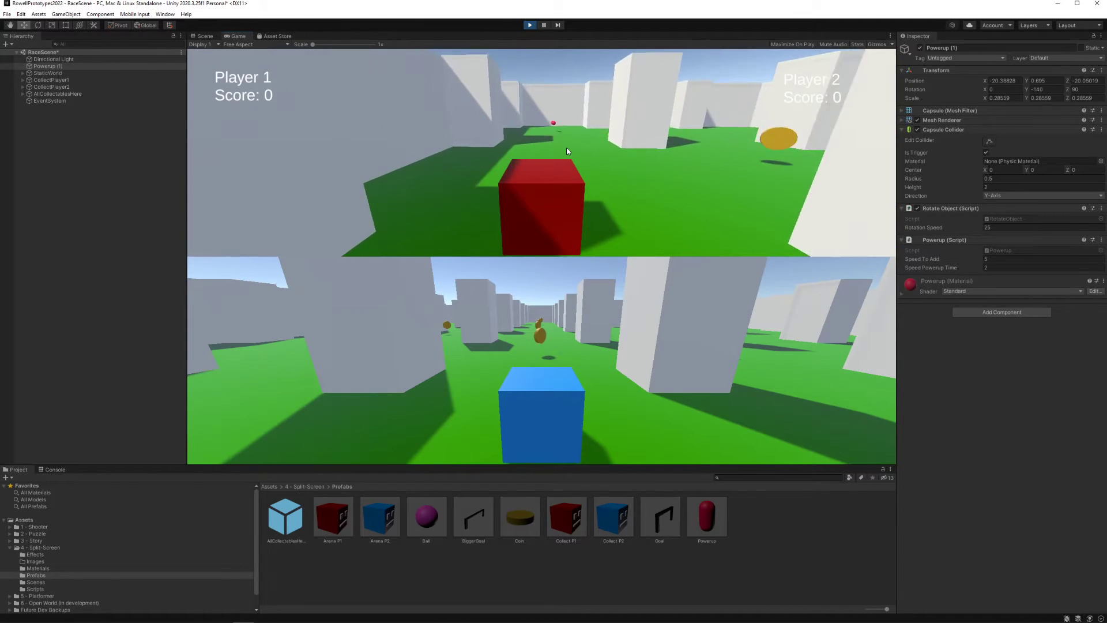
{"action": "key", "text": "w"}
{"action": "key", "text": "d"}
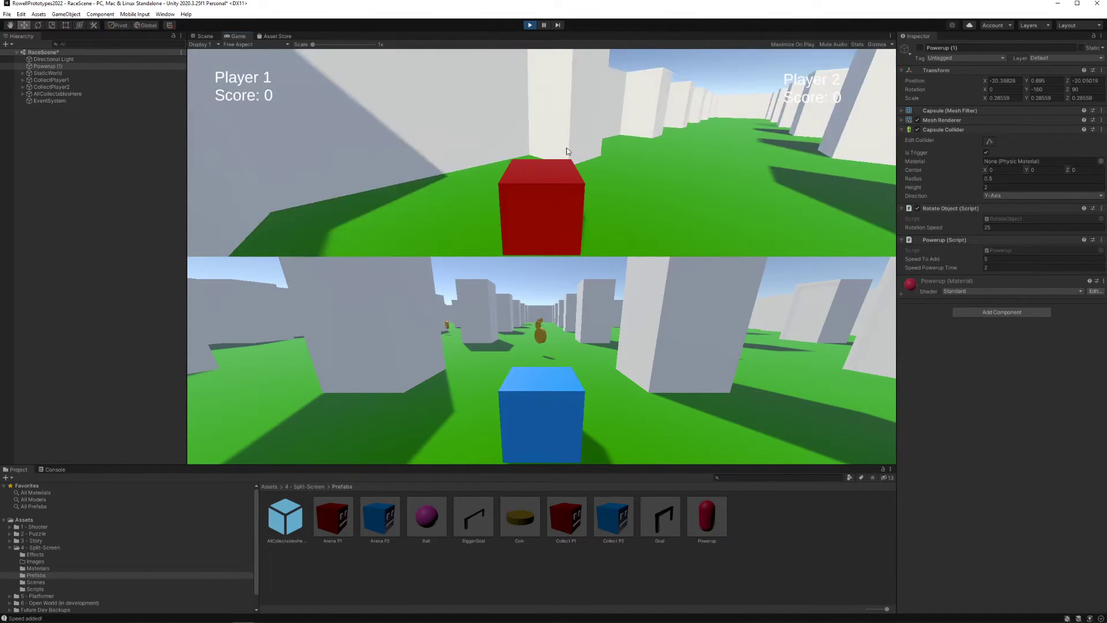
- Drive the boosted red player between the pillars to collect coins, and stop the game
{"action": "key", "text": "w"}
{"action": "key", "text": "d"}
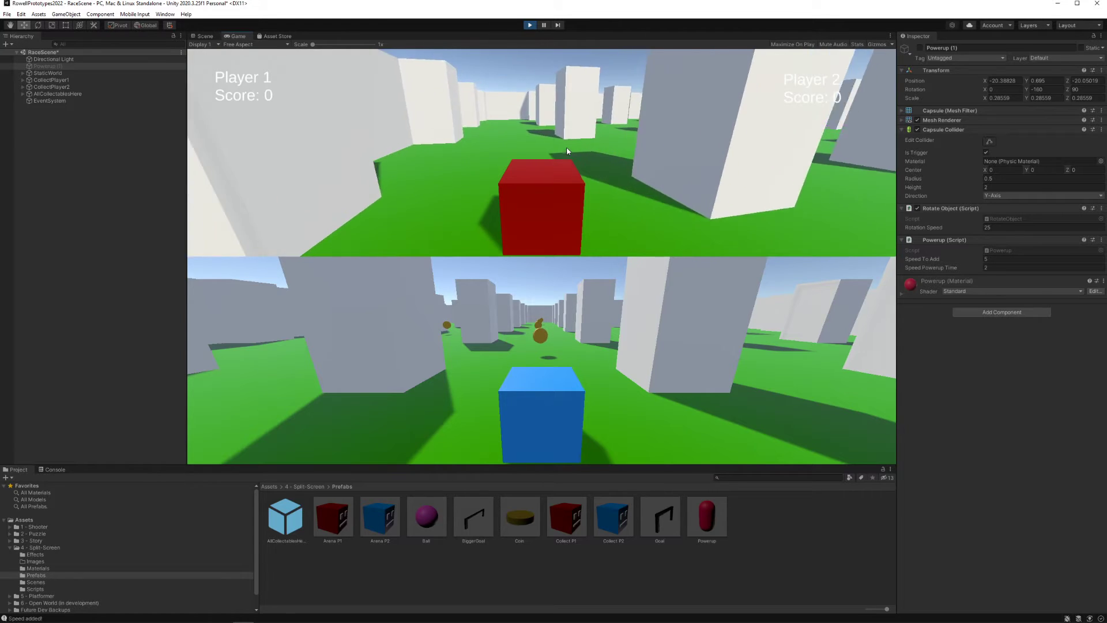
{"action": "key", "text": "w"}
{"action": "key", "text": "d"}
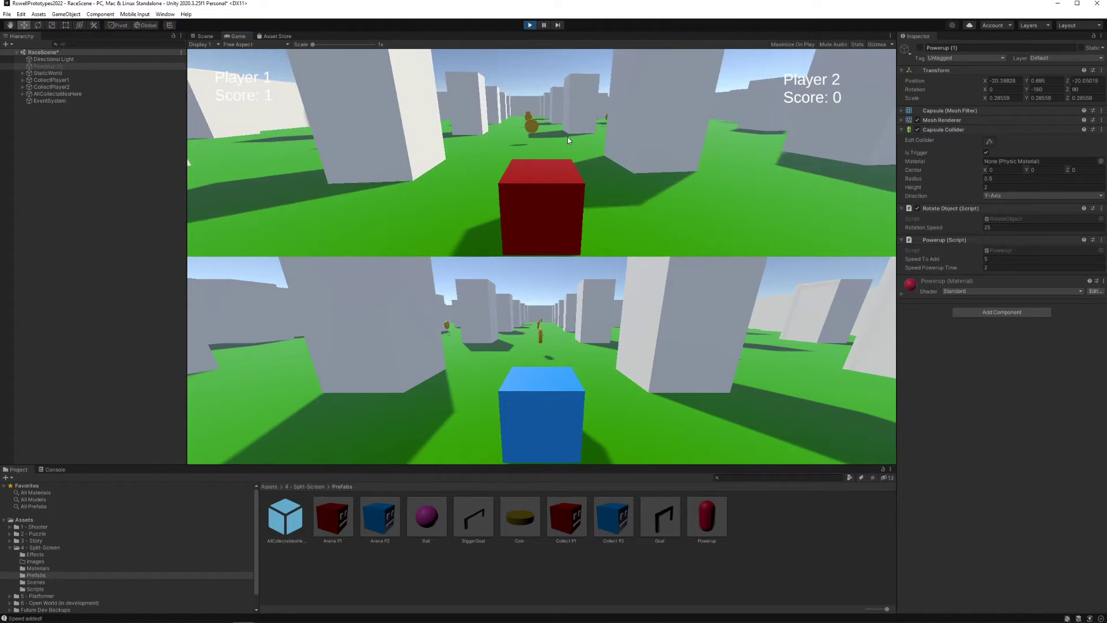
{"action": "key", "text": "w"}
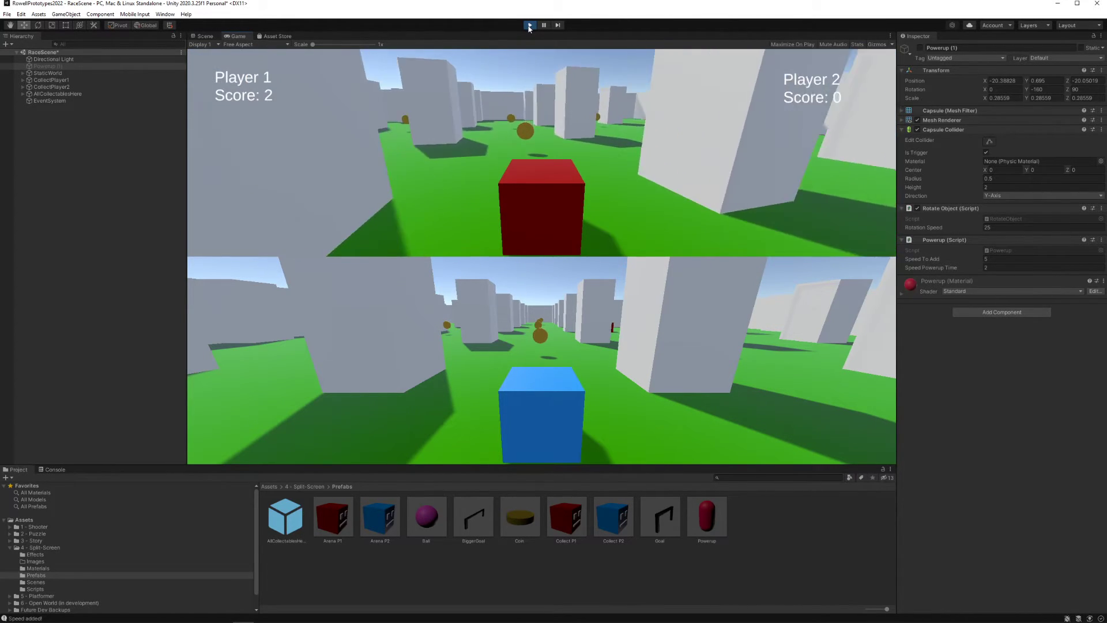
{"action": "key", "text": "w"}
{"action": "key", "text": "d"}
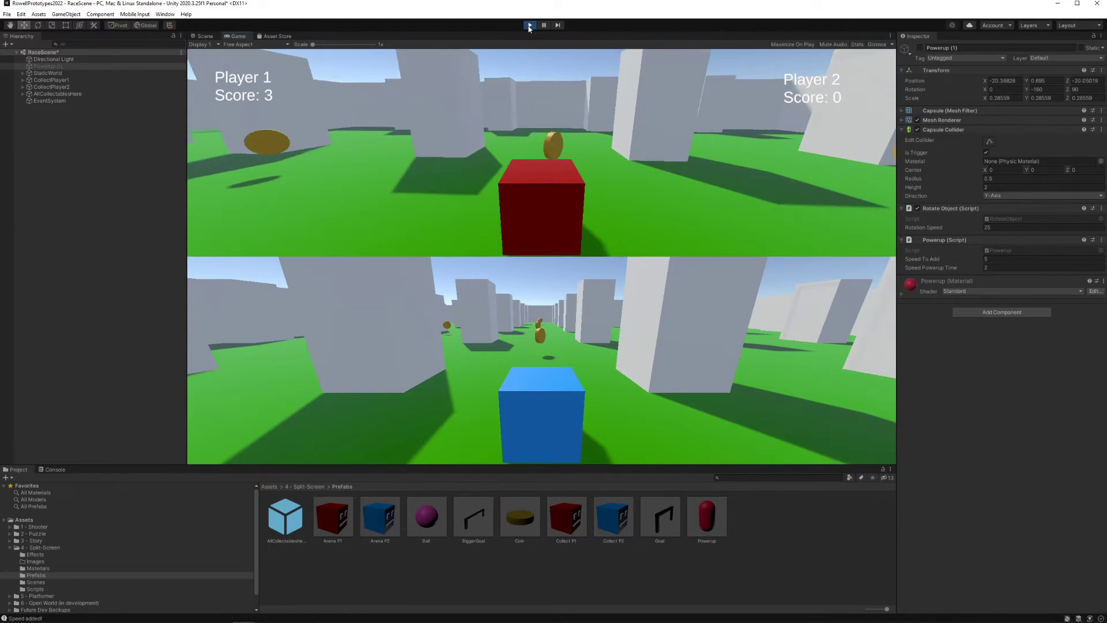
{"action": "key", "text": "w"}
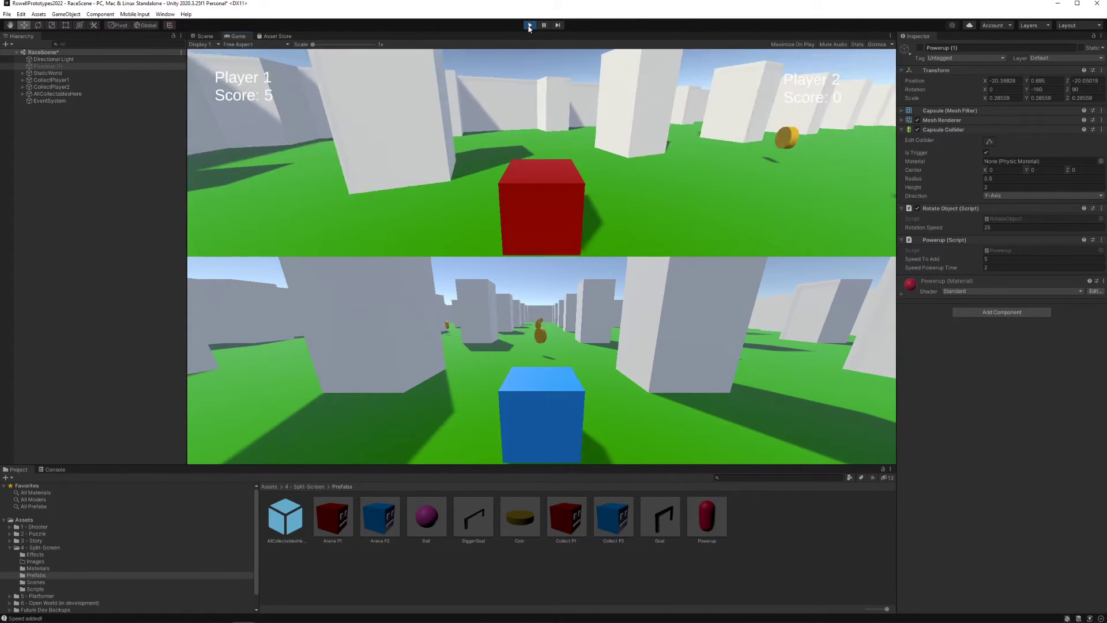
{"action": "left_click", "coordinate": [529, 26]}
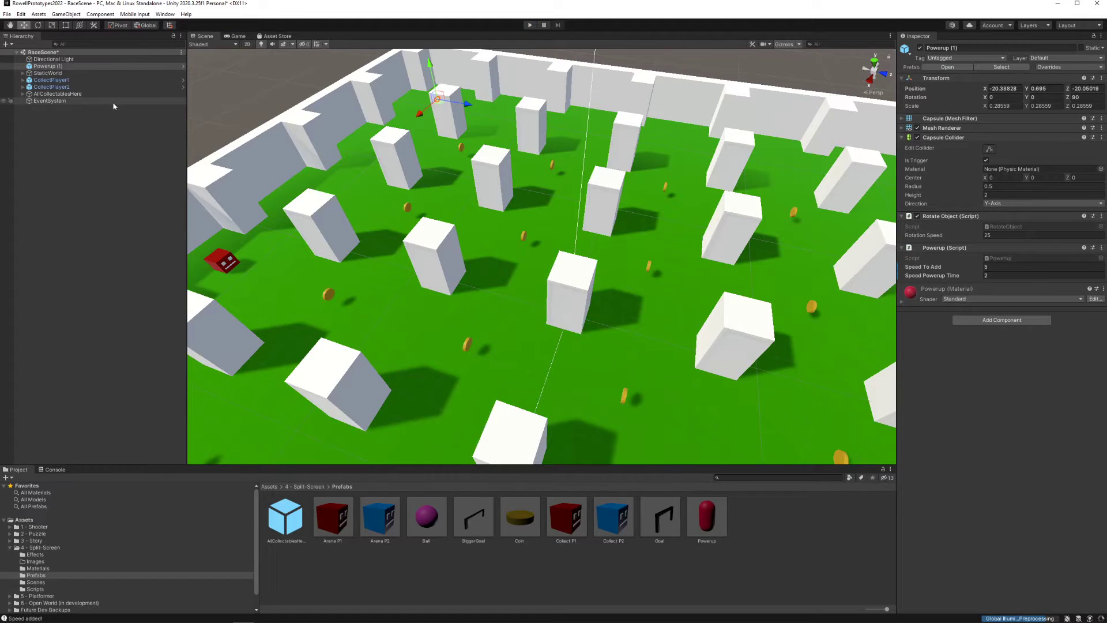
- Show the Collectable Tracker settings of AllCollectablesHere
{"action": "left_click", "coordinate": [115, 169]}
{"action": "left_click", "coordinate": [60, 94]}
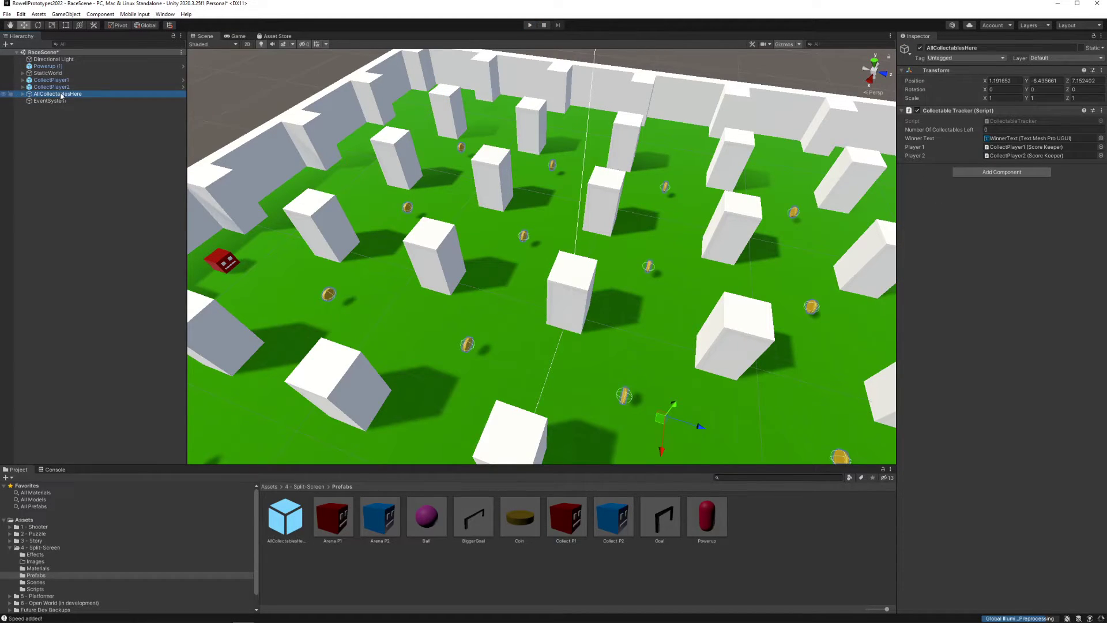
- List the coins inside AllCollectablesHere, and show the settings of the Coin prefab
{"action": "left_click", "coordinate": [22, 94]}
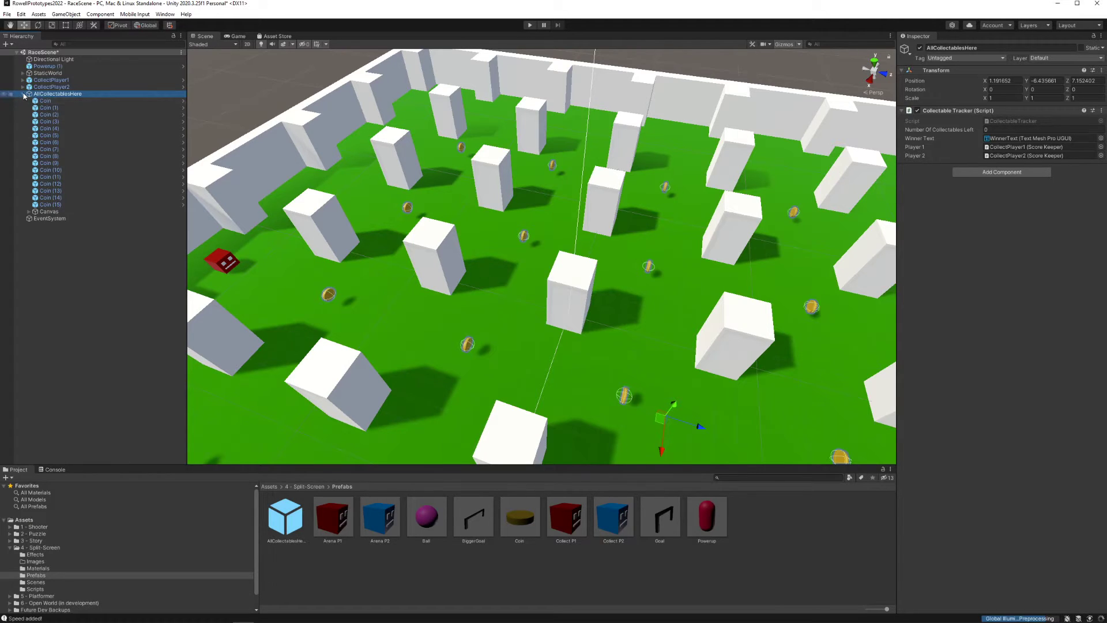
{"action": "left_click", "coordinate": [22, 94]}
{"action": "left_click", "coordinate": [526, 529]}
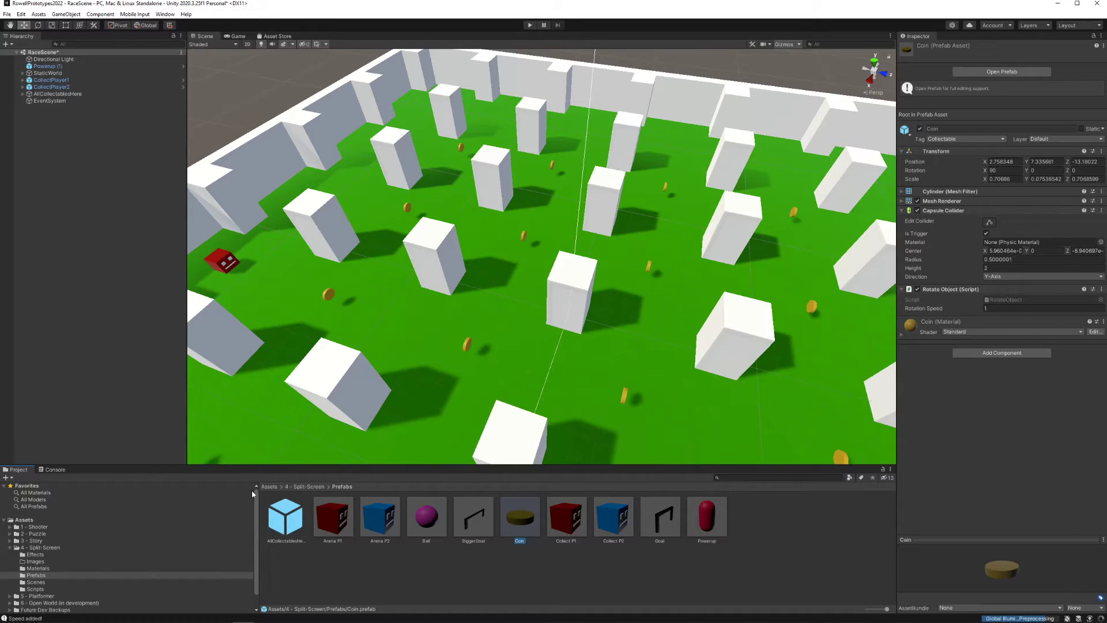
- Show the split-screen Scripts folder and the tag choices for the Coin prefab
{"action": "left_click", "coordinate": [65, 589]}
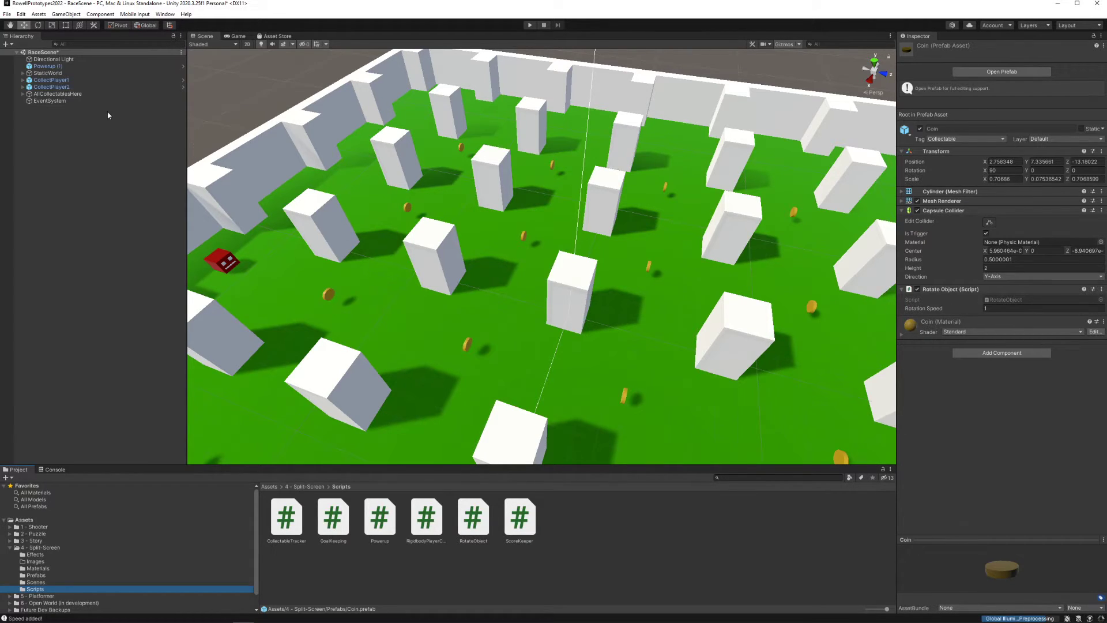
{"action": "left_click", "coordinate": [952, 139]}
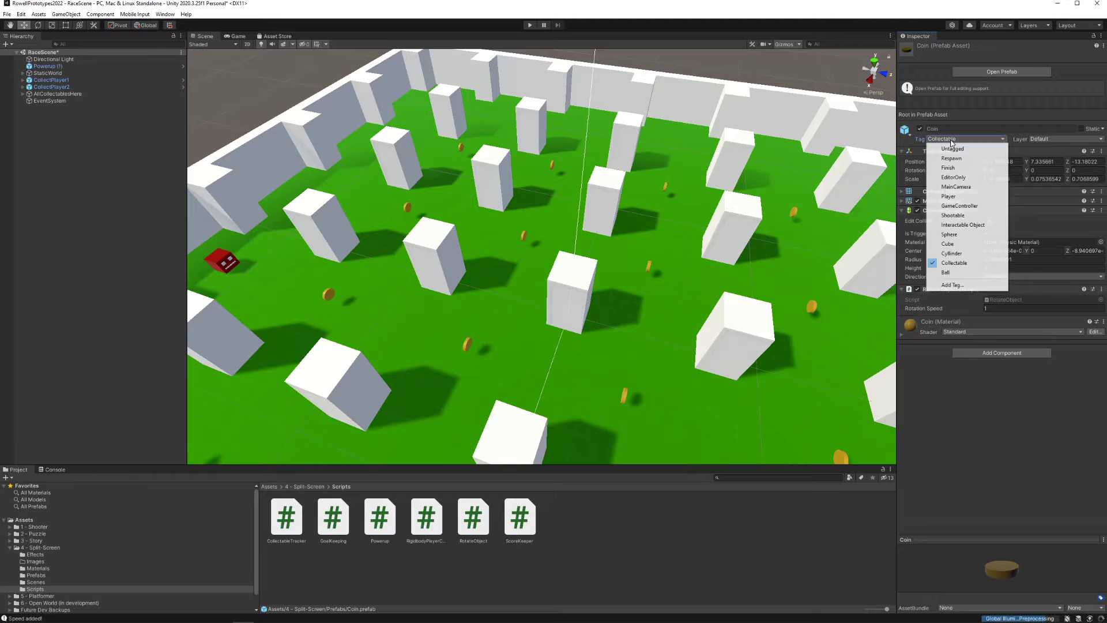
{"action": "left_click", "coordinate": [980, 428]}
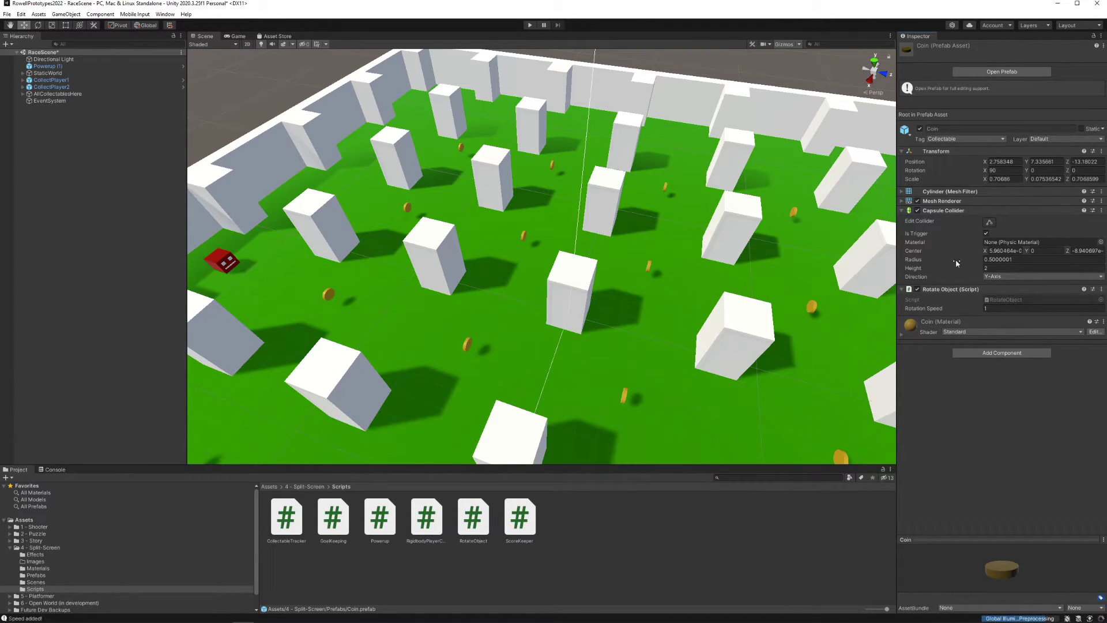
- Examine the settings of CollectPlayer2 and CollectPlayer1 in the race scene
{"action": "right_click_drag", "start_coordinate": [508, 281], "coordinate": [254, 253]}
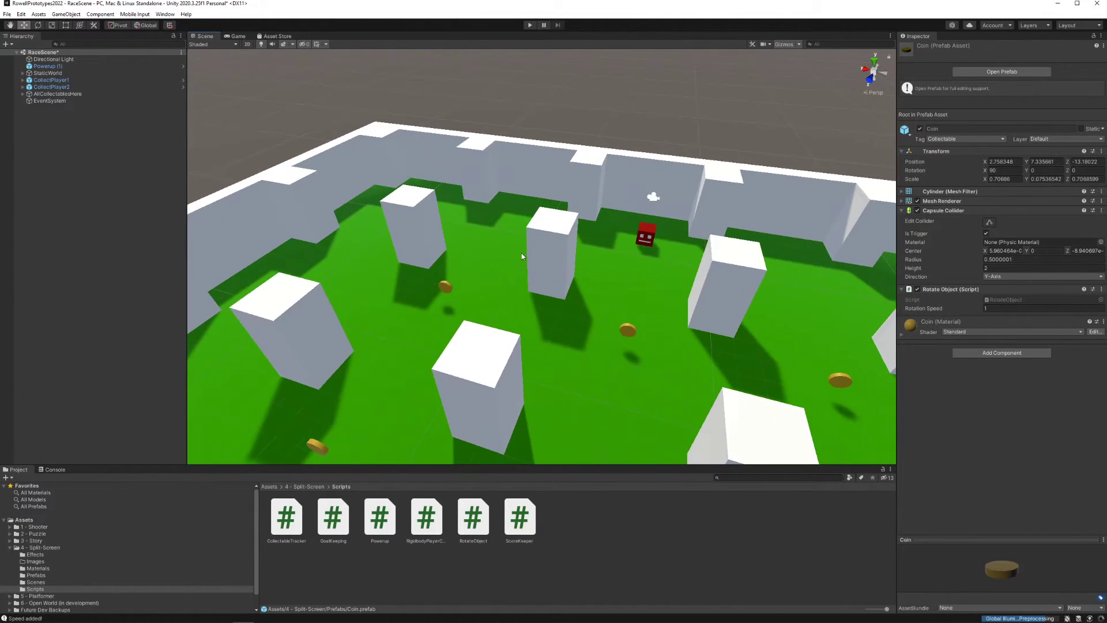
{"action": "right_click_drag", "start_coordinate": [524, 254], "coordinate": [709, 271]}
{"action": "key", "text": "w"}
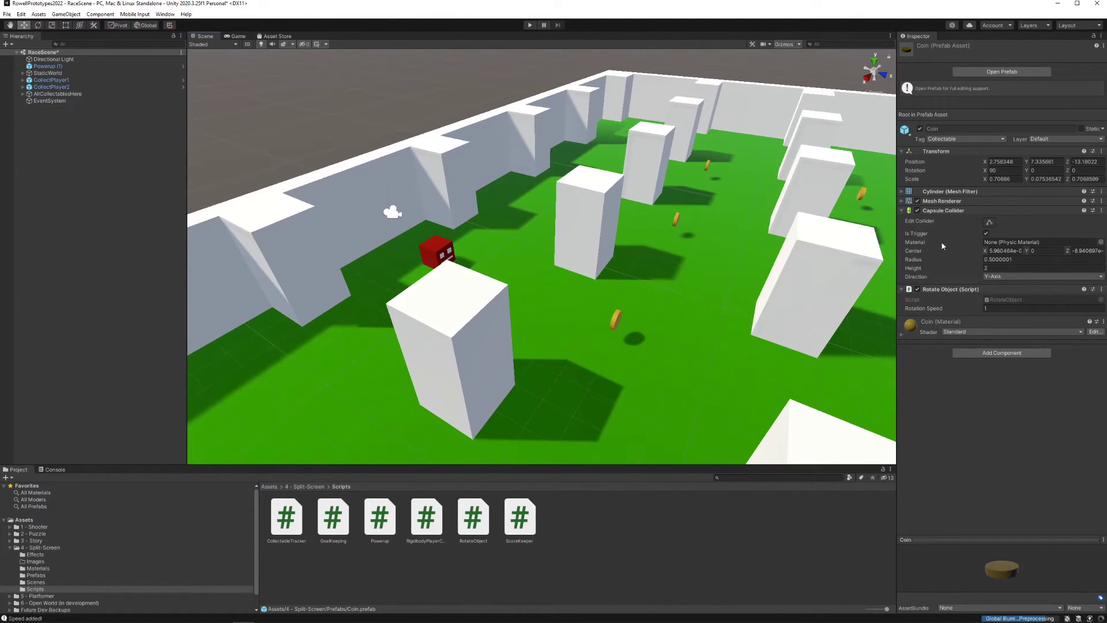
{"action": "right_click_drag", "start_coordinate": [544, 245], "coordinate": [568, 253]}
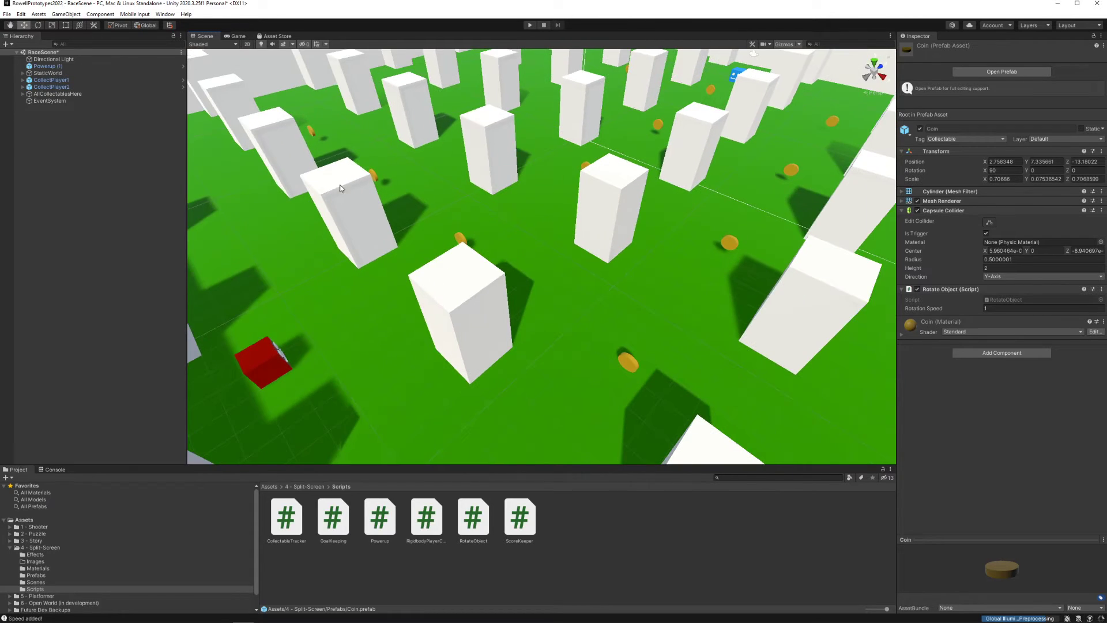
{"action": "left_click", "coordinate": [21, 87]}
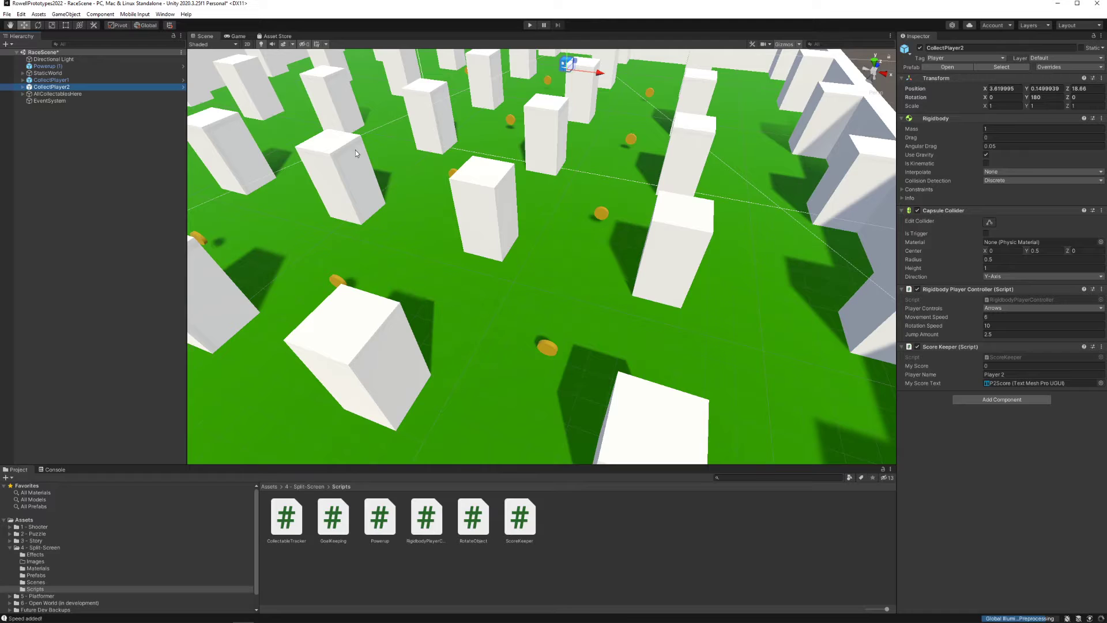
{"action": "right_click_drag", "start_coordinate": [487, 230], "coordinate": [444, 242]}
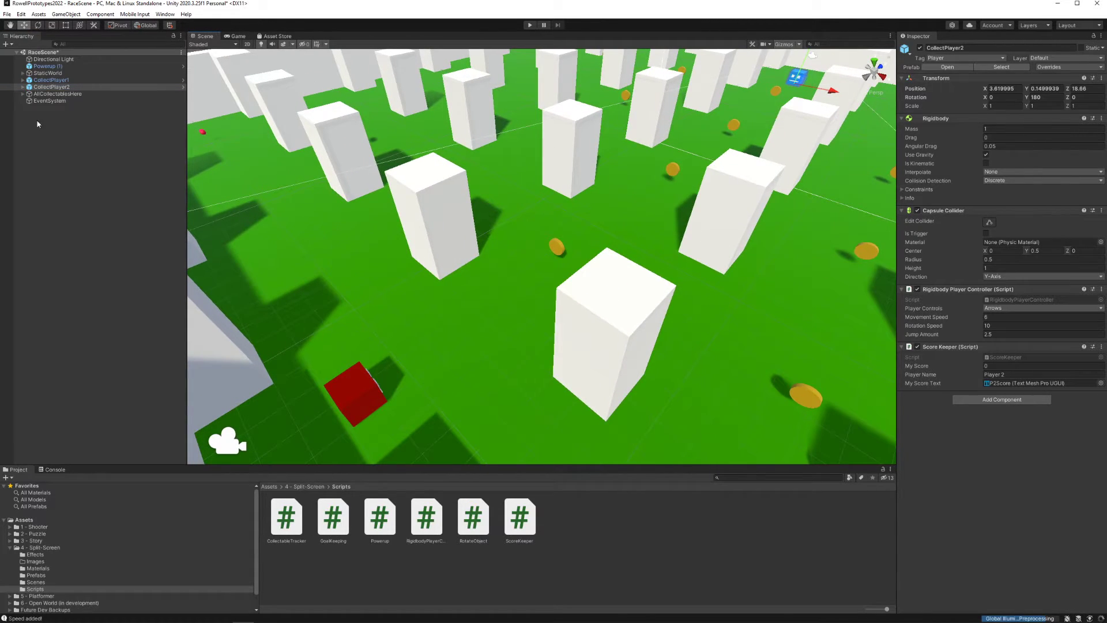
{"action": "left_click", "coordinate": [57, 80]}
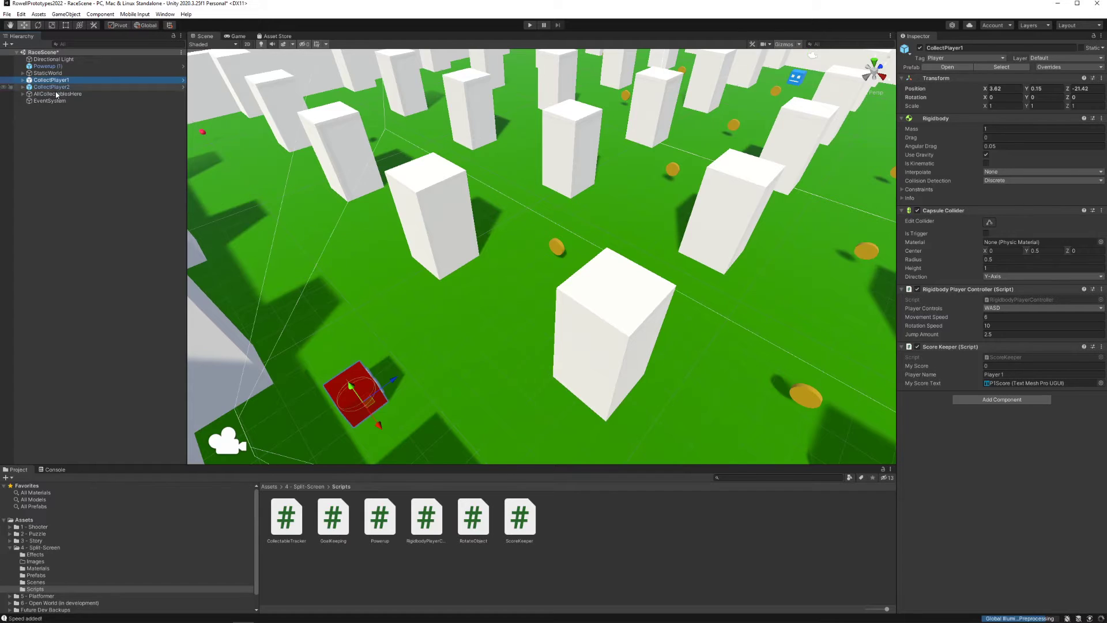
- Run the game with the coins of AllCollectablesHere listed, and steer the red player between the pillars to collect coins
{"action": "left_click", "coordinate": [56, 94]}
{"action": "left_click", "coordinate": [22, 94]}
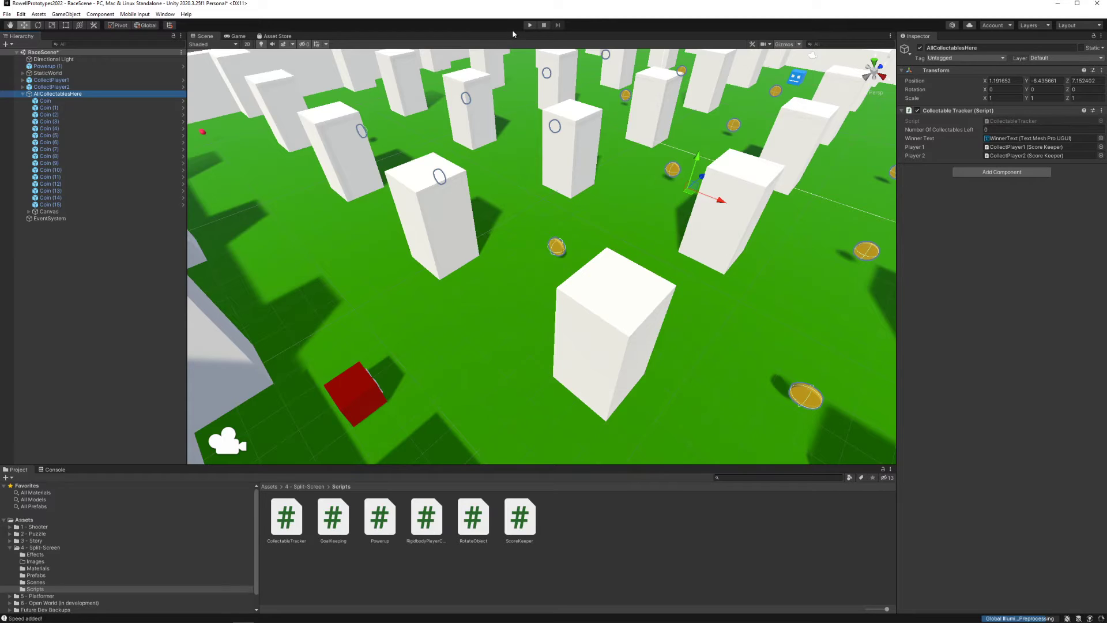
{"action": "left_click", "coordinate": [530, 25]}
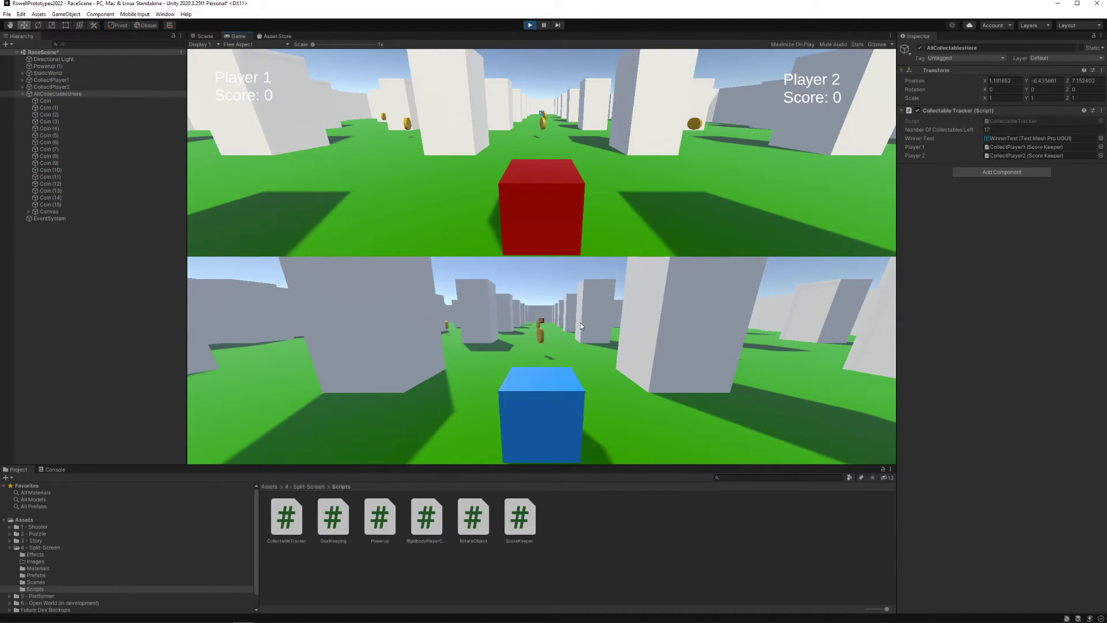
{"action": "key", "text": "w"}
{"action": "key", "text": "w"}
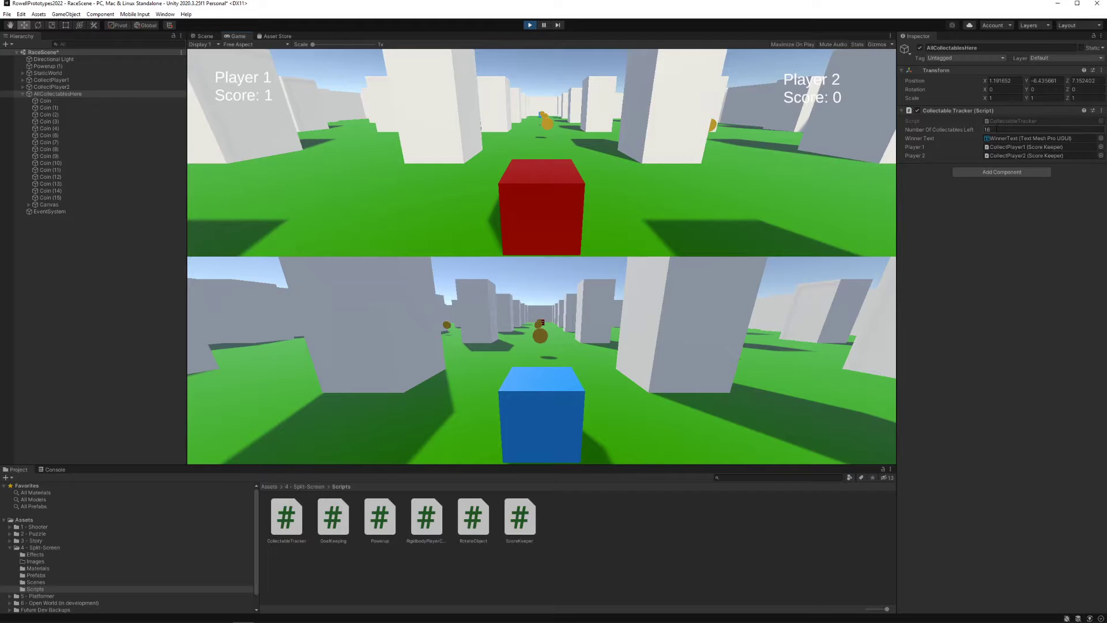
{"action": "key", "text": "d"}
{"action": "key", "text": "w"}
{"action": "key", "text": "d"}
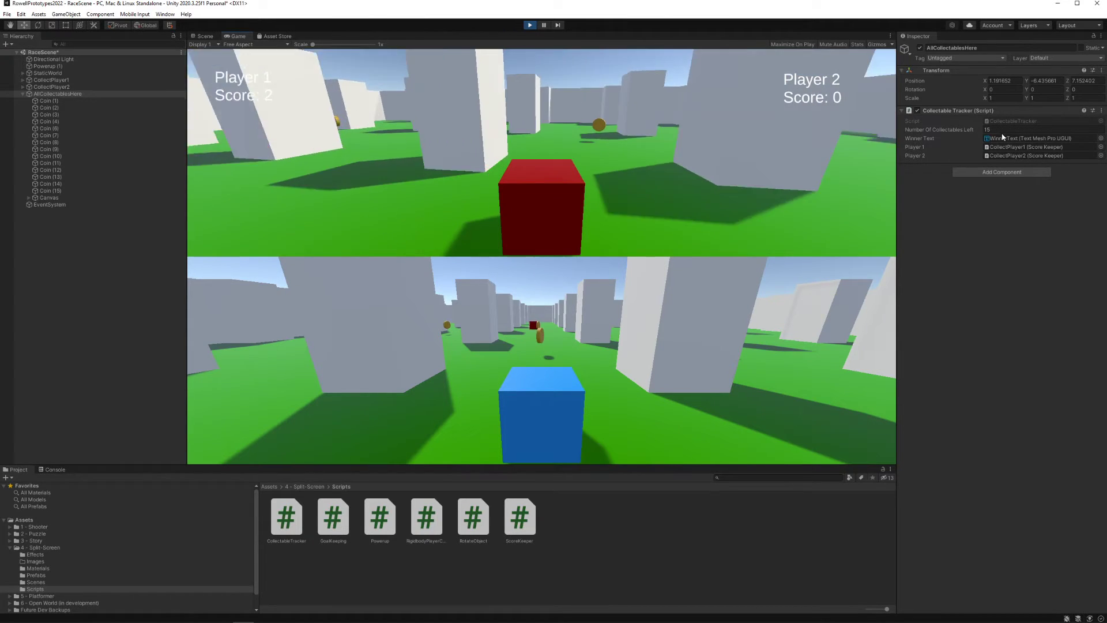
{"action": "key", "text": "w"}
{"action": "key", "text": "d"}
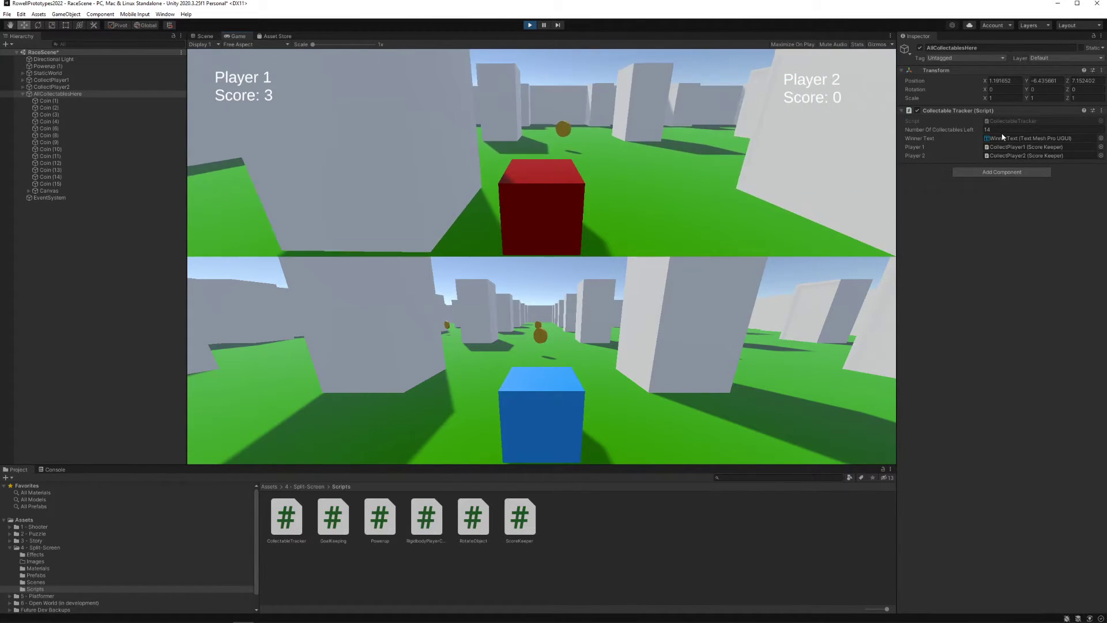
{"action": "key", "text": "w"}
{"action": "key", "text": "d"}
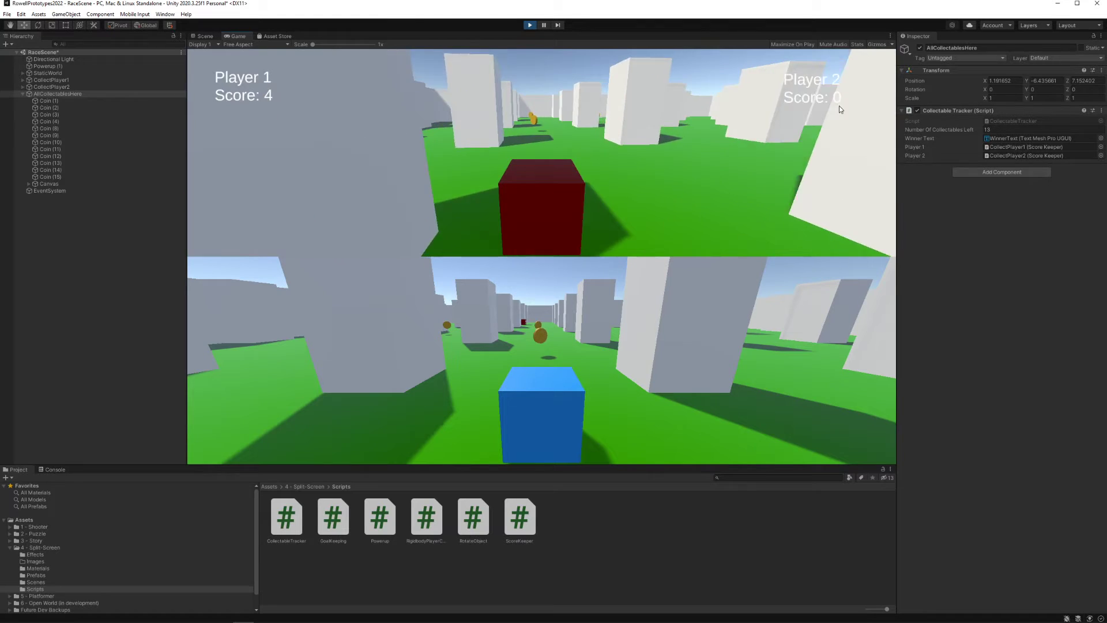
{"action": "key", "text": "a"}
{"action": "key", "text": "d"}
{"action": "key", "text": "w"}
- Drive both the red and blue players through the arena at once, collecting coins with each
{"action": "key", "text": "Up"}
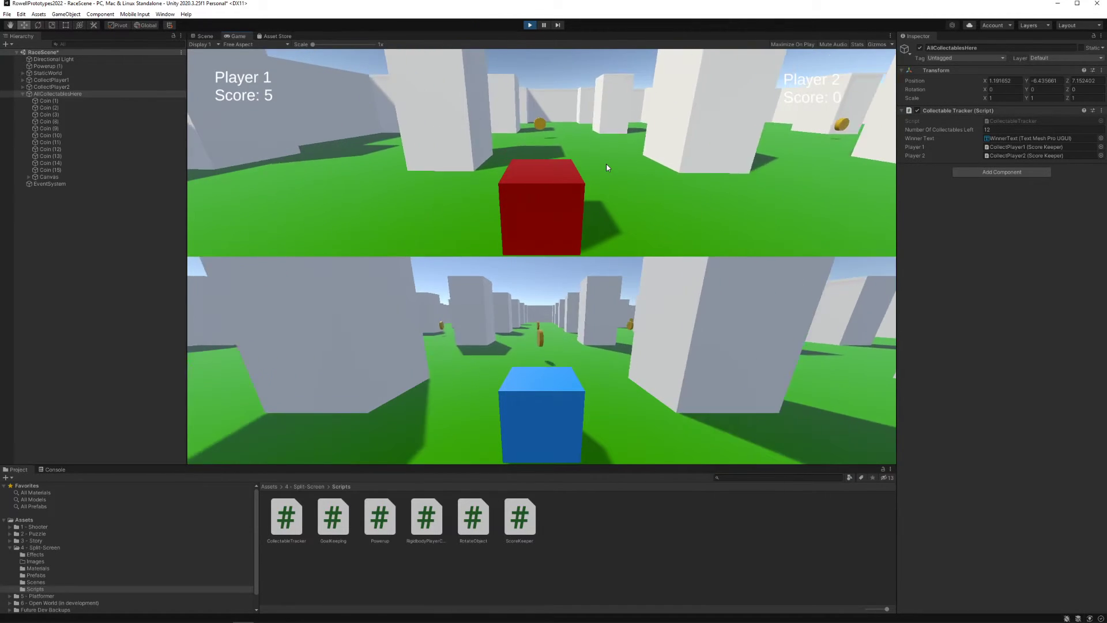
{"action": "key", "text": "w"}
{"action": "key", "text": "Up"}
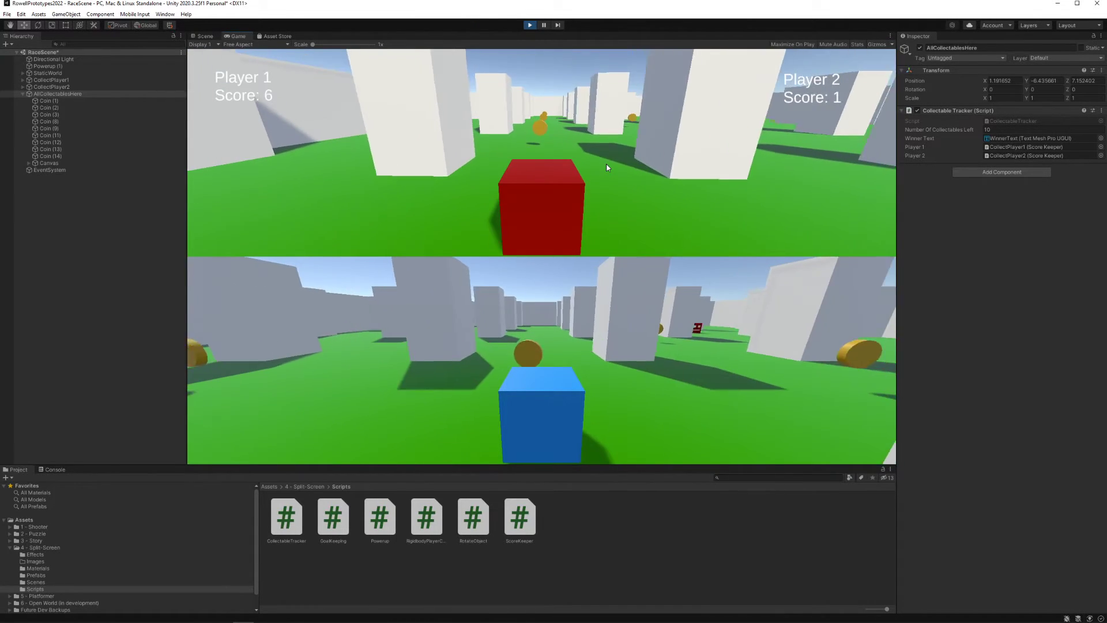
{"action": "key", "text": "w"}
{"action": "key", "text": "Up"}
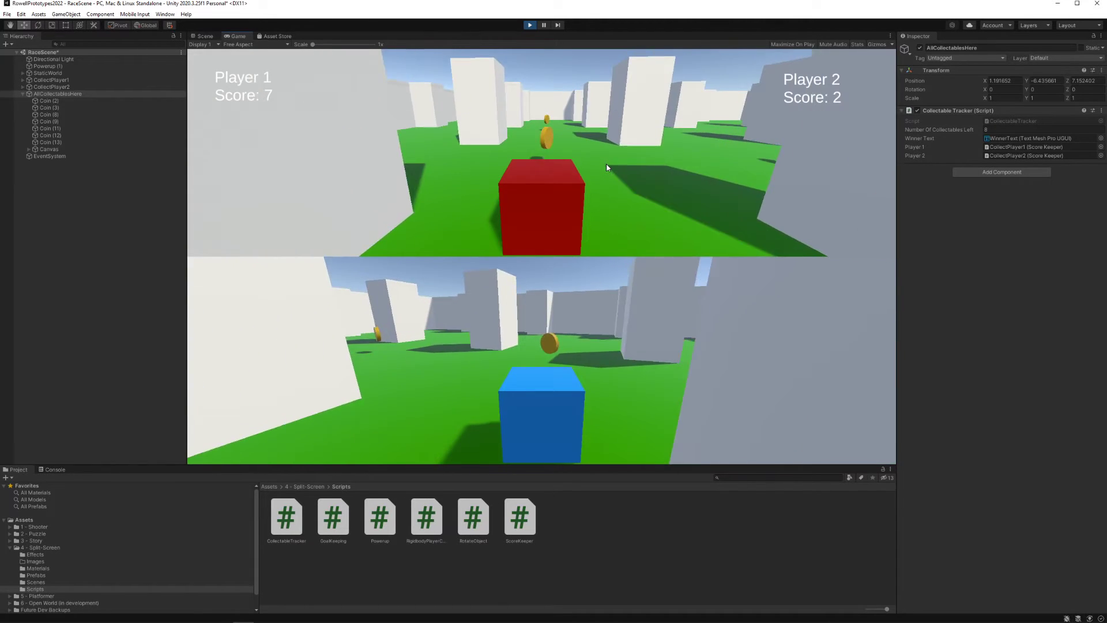
{"action": "key", "text": "w"}
{"action": "key", "text": "Up"}
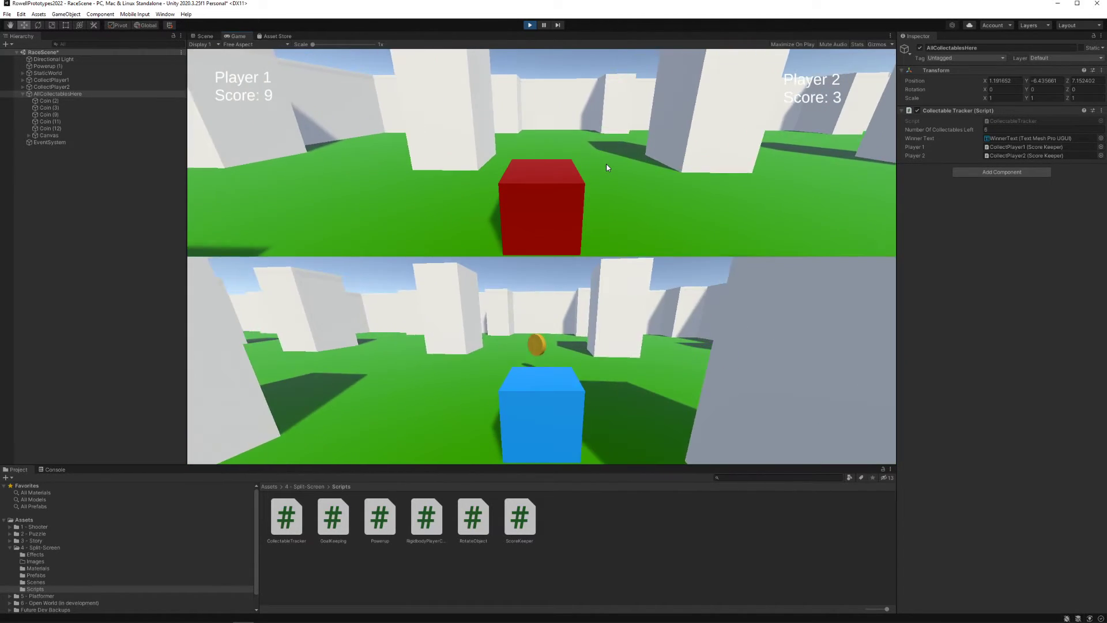
{"action": "key", "text": "Up"}
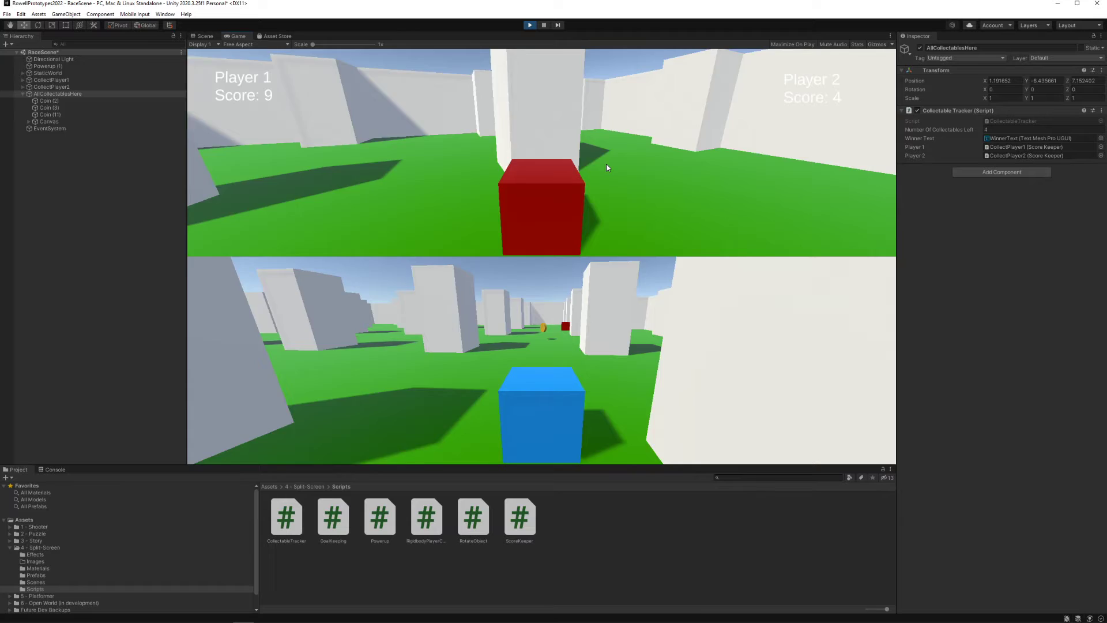
{"action": "key", "text": "a"}
{"action": "key", "text": "w"}
{"action": "key", "text": "Up"}
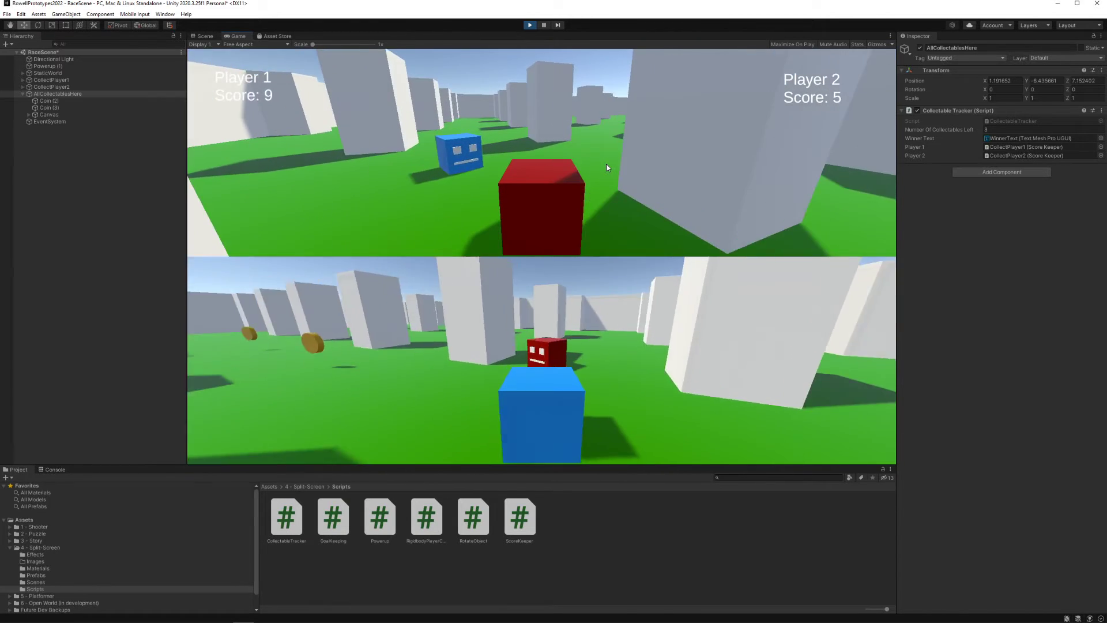
- Collect the last two coins, Coin (2) with the blue player and Coin (3) with the red player
{"action": "key", "text": "w"}
{"action": "key", "text": "Up"}
{"action": "key", "text": "Left"}
{"action": "key", "text": "a"}
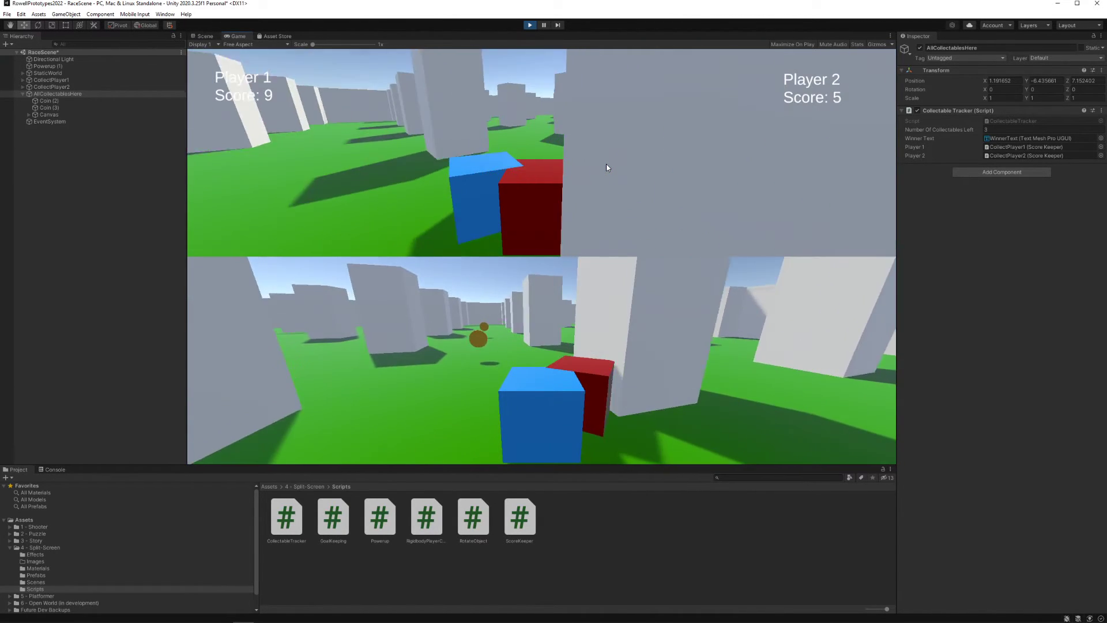
{"action": "key", "text": "w"}
{"action": "key", "text": "Up"}
{"action": "key", "text": "Left"}
{"action": "key", "text": "d"}
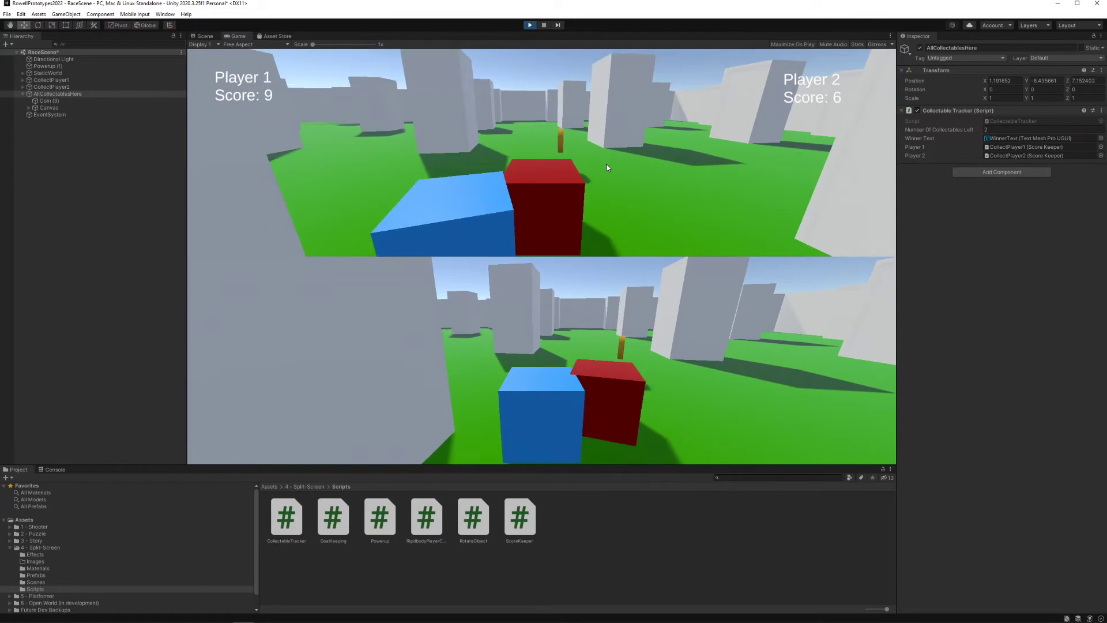
{"action": "key", "text": "w"}
{"action": "key", "text": "a"}
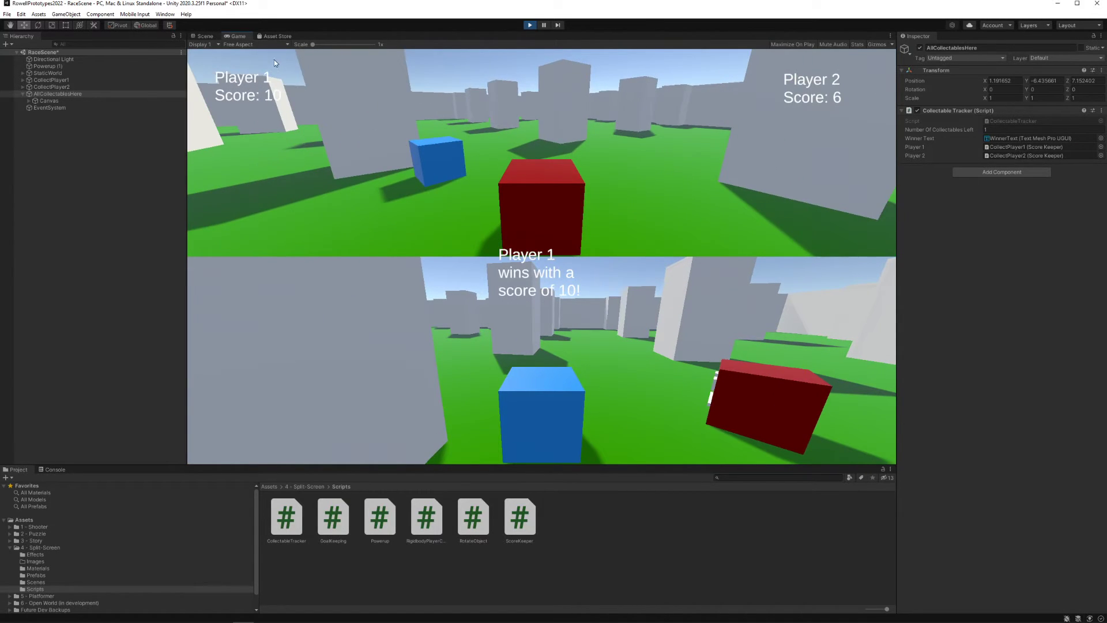
- Turn the red player around beside the blue player, select AllCollectablesHere, and stop the game
{"action": "key", "text": "s"}
{"action": "key", "text": "a"}
{"action": "key", "text": "w"}
{"action": "key", "text": "d"}
{"action": "key", "text": "a"}
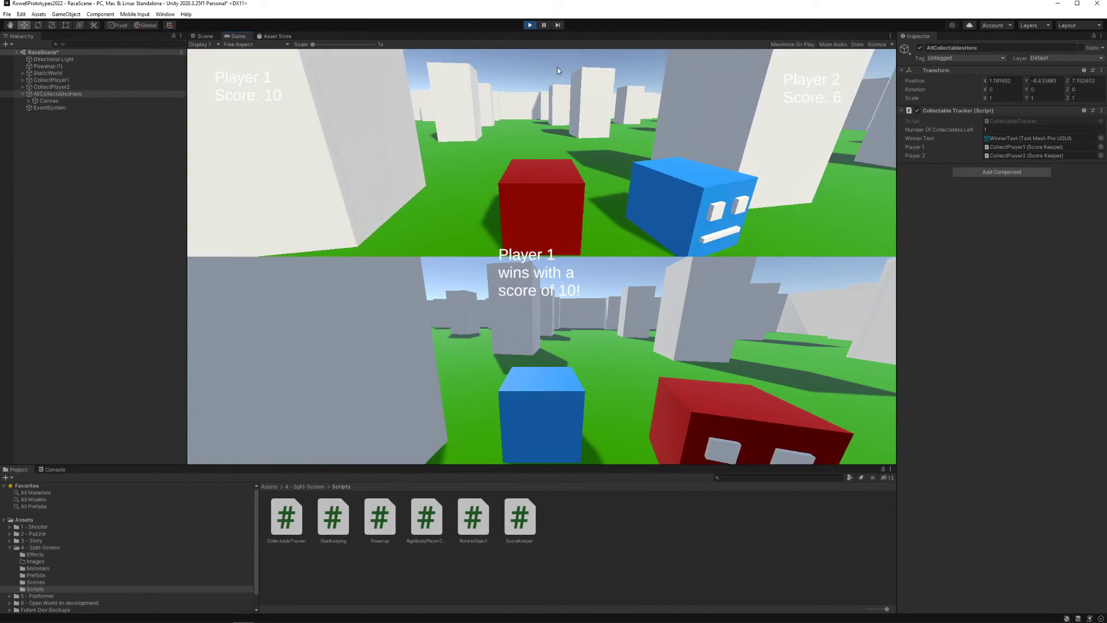
{"action": "key", "text": "a"}
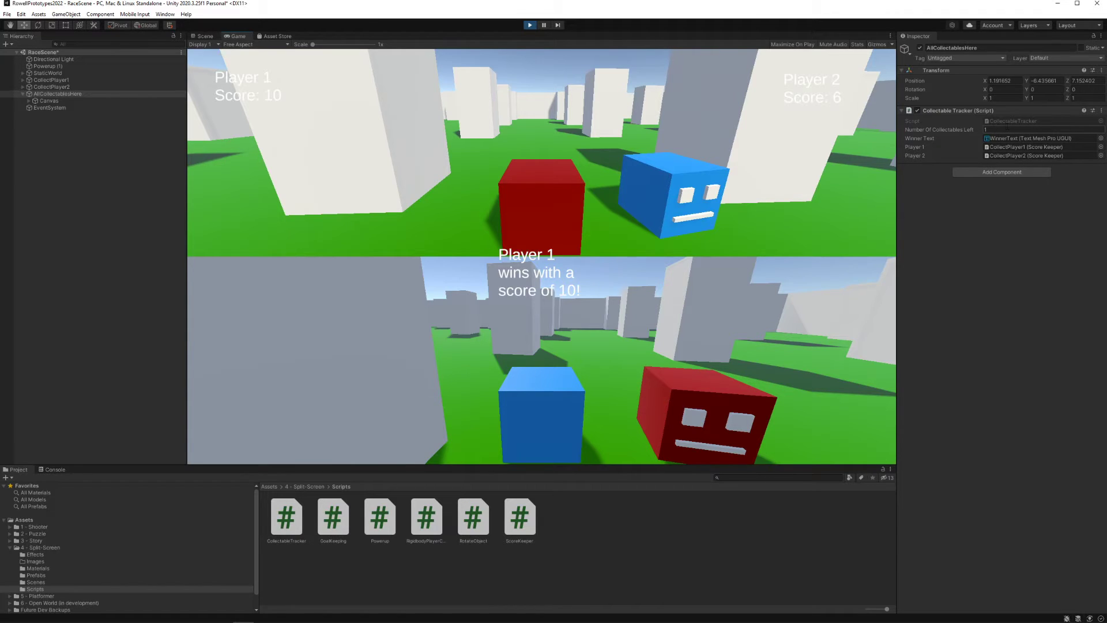
{"action": "left_click", "coordinate": [50, 95]}
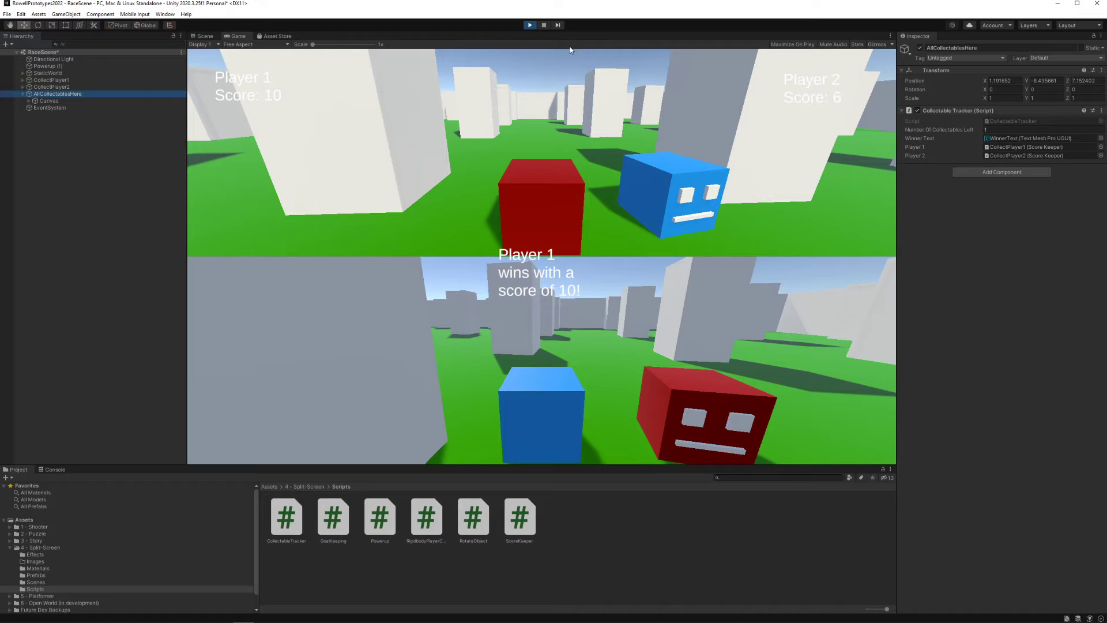
{"action": "left_click", "coordinate": [530, 25]}
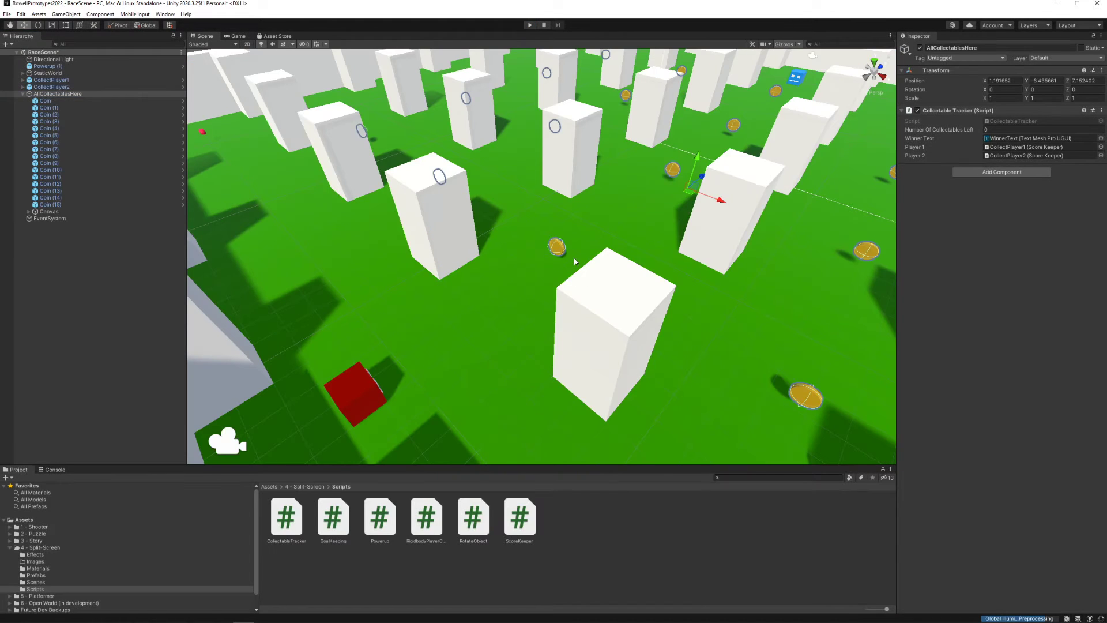
- Create a 3D cube in the race scene and name it Present
{"action": "right_click_drag", "start_coordinate": [590, 209], "coordinate": [639, 83]}
{"action": "left_click", "coordinate": [599, 157]}
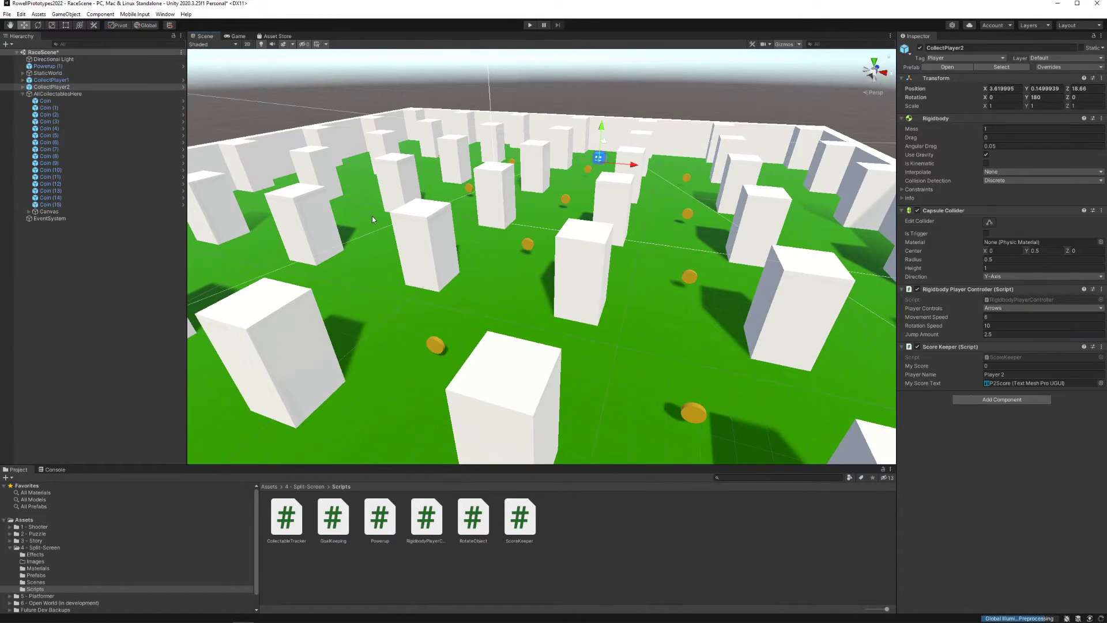
{"action": "scroll", "coordinate": [543, 288], "scroll_direction": "down", "scroll_amount": 3}
{"action": "right_click", "coordinate": [79, 258]}
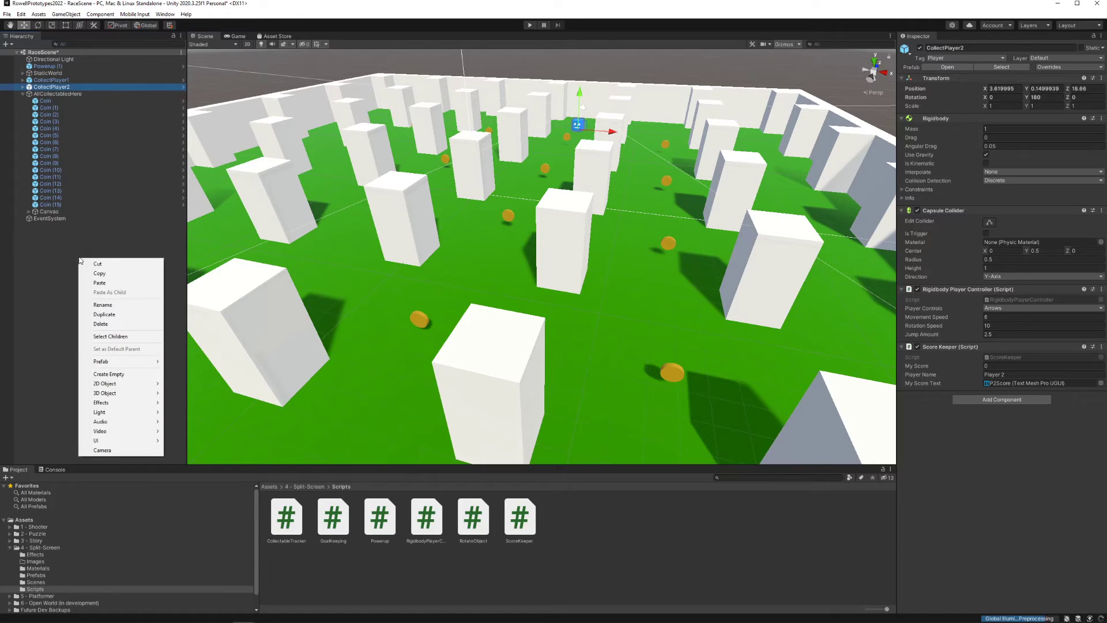
{"action": "mouse_move", "coordinate": [124, 395]}
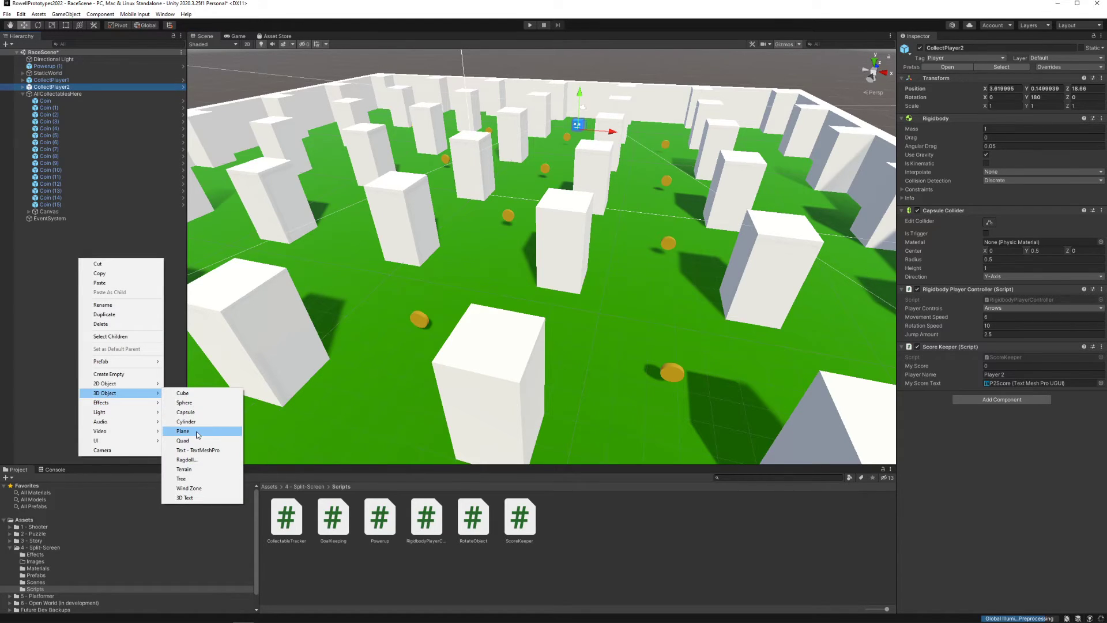
{"action": "left_click", "coordinate": [183, 394]}
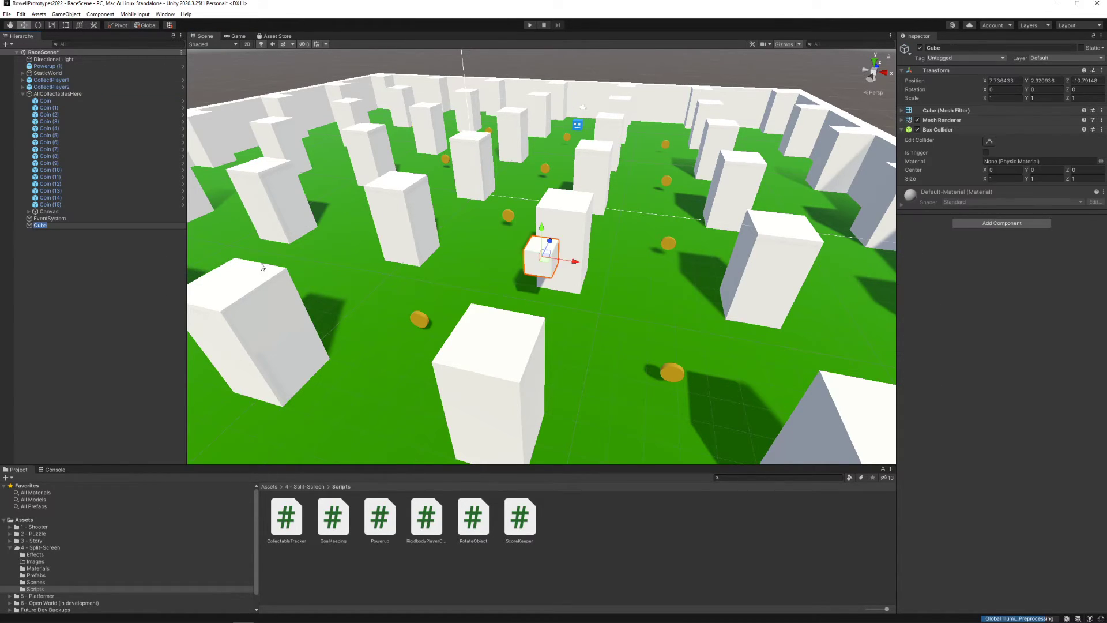
{"action": "type", "text": "Present"}
{"action": "key", "text": "Return"}
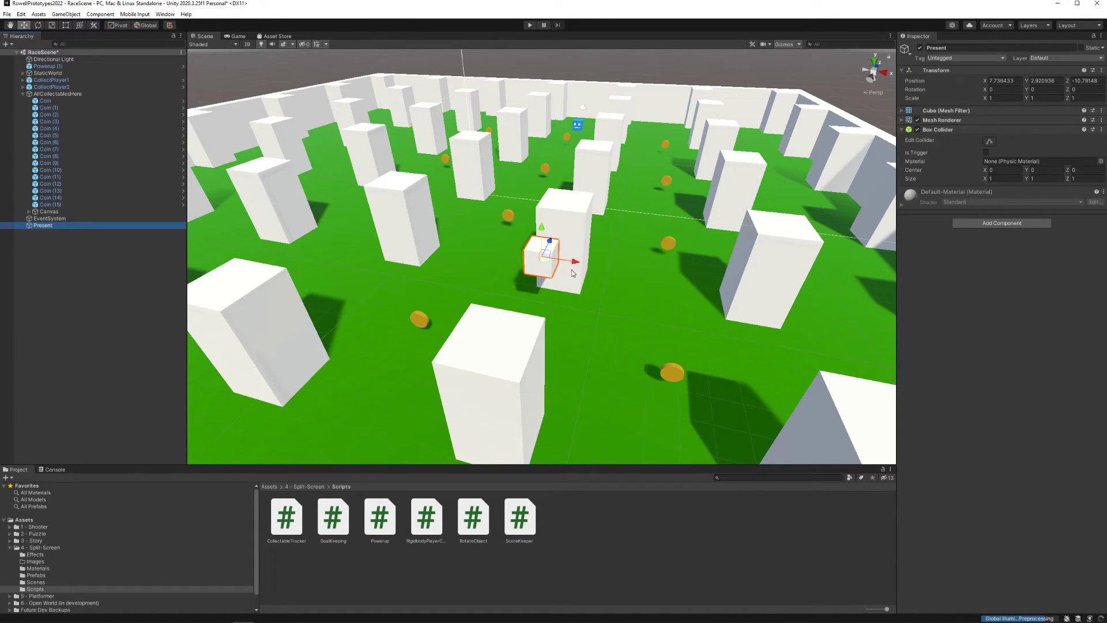
- Move the Present cube to X 4.51, Y 1.14, Z -16.28 near the closest coin and make its box collider a trigger
{"action": "left_click_drag", "start_coordinate": [542, 227], "coordinate": [426, 402]}
{"action": "right_click_drag", "start_coordinate": [426, 402], "coordinate": [479, 378]}
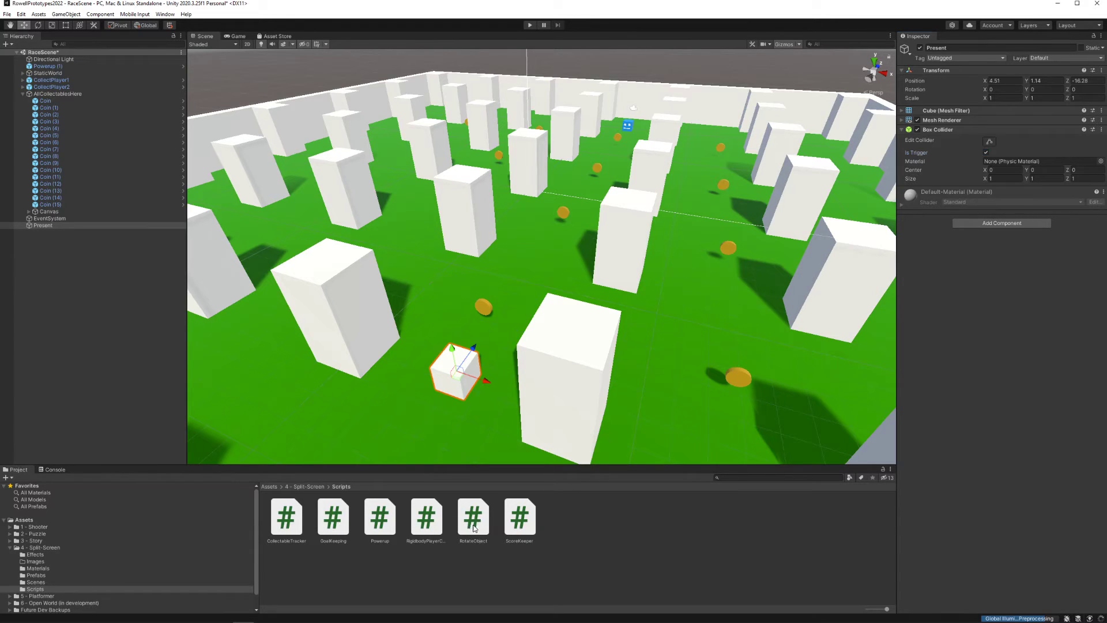
- Attach the RotateObject script to Present with a rotation speed of 2 and tag the object as Collectable
{"action": "left_click_drag", "start_coordinate": [473, 526], "coordinate": [946, 314]}
{"action": "left_click", "coordinate": [1027, 210]}
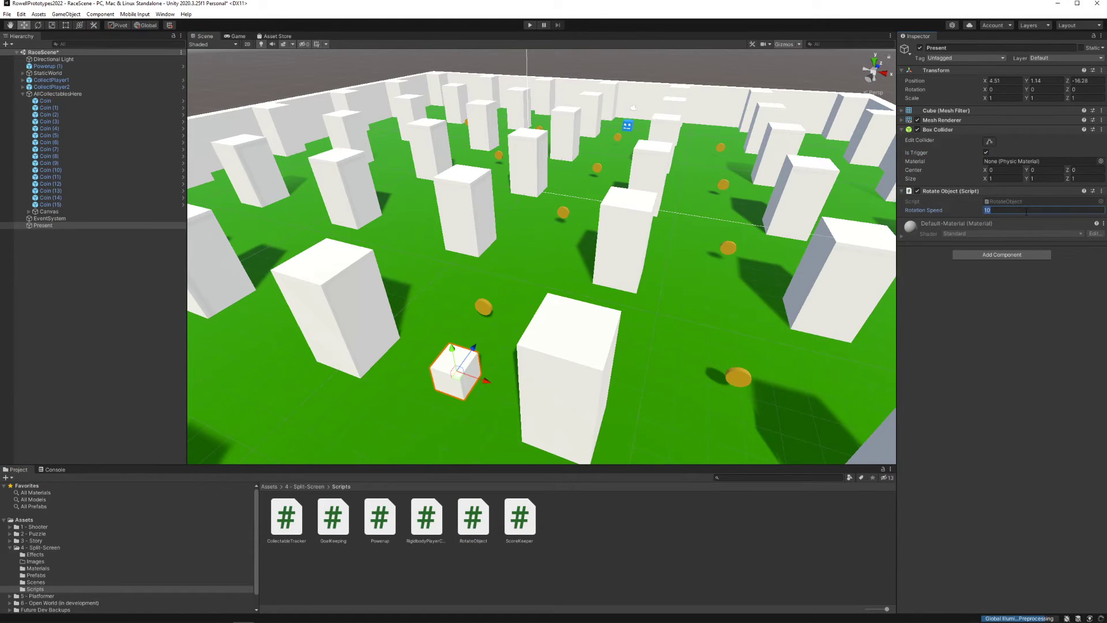
{"action": "type", "text": "2"}
{"action": "left_click", "coordinate": [947, 58]}
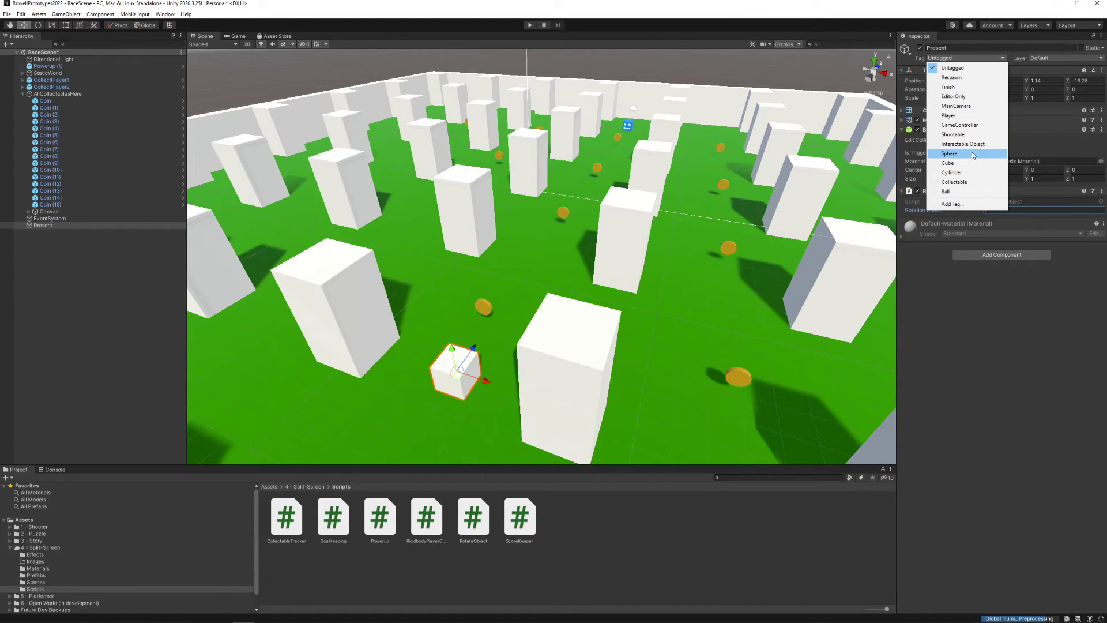
{"action": "left_click", "coordinate": [955, 182]}
- Play-test the scene by driving the red player into Present and on toward the coins, and stop the game
{"action": "left_click", "coordinate": [534, 28]}
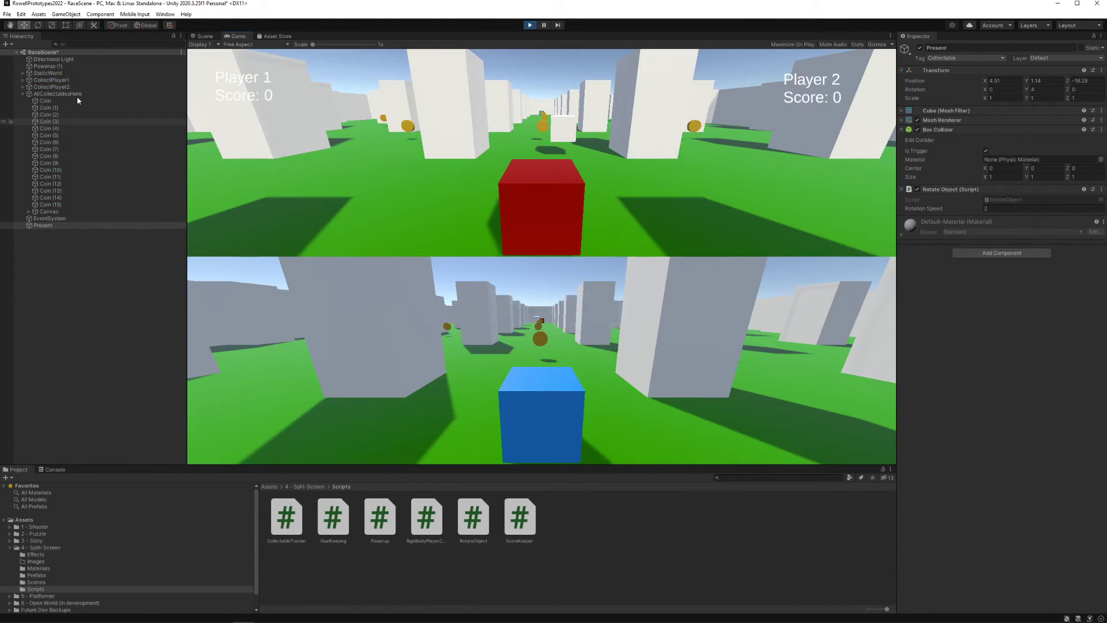
{"action": "key", "text": "w"}
{"action": "key", "text": "d"}
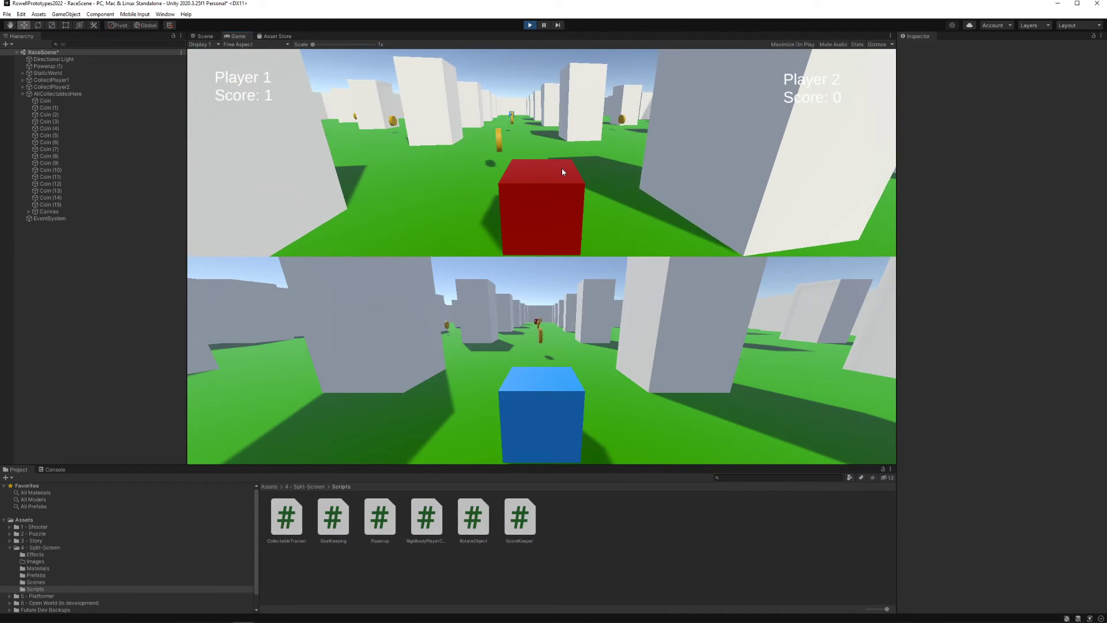
{"action": "key", "text": "a"}
{"action": "key", "text": "w"}
{"action": "key", "text": "a"}
{"action": "key", "text": "d"}
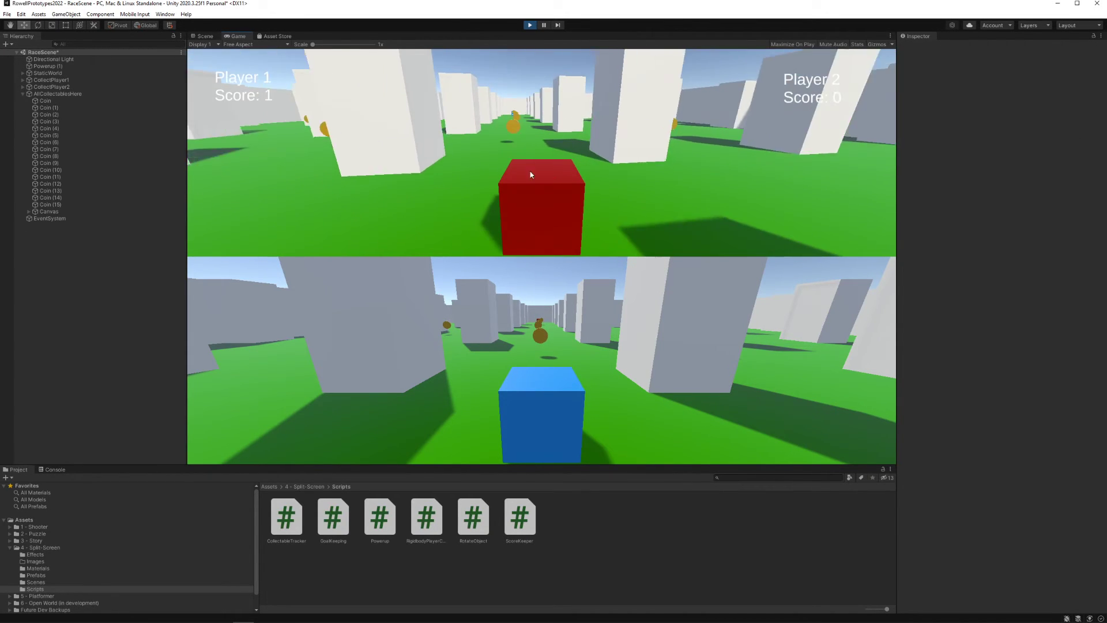
{"action": "key", "text": "a"}
{"action": "key", "text": "w"}
{"action": "key", "text": "d"}
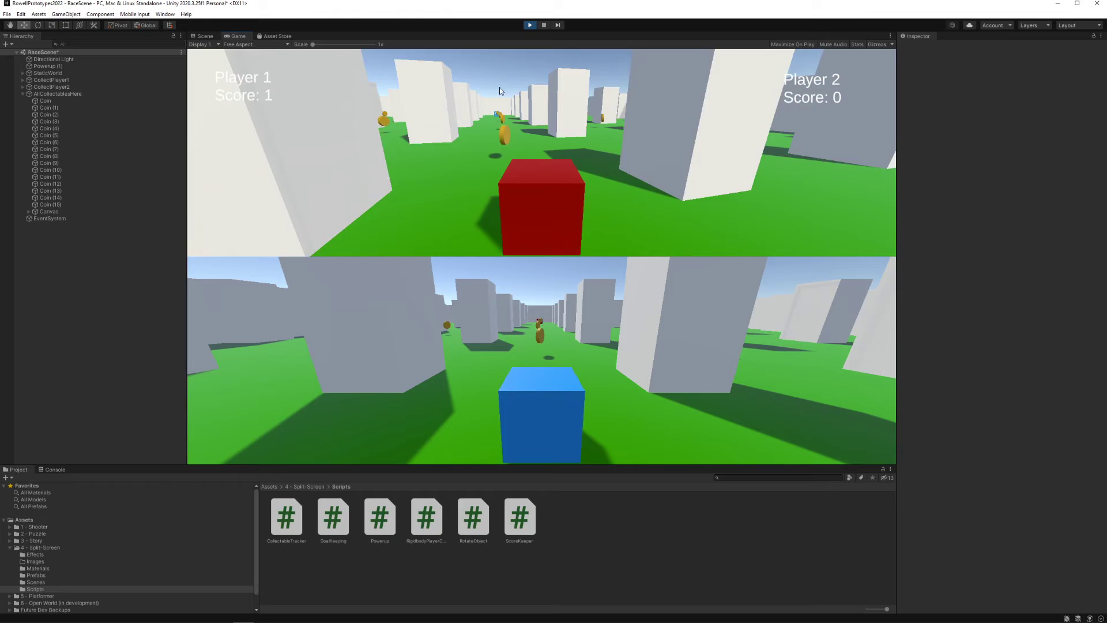
{"action": "left_click", "coordinate": [529, 25]}
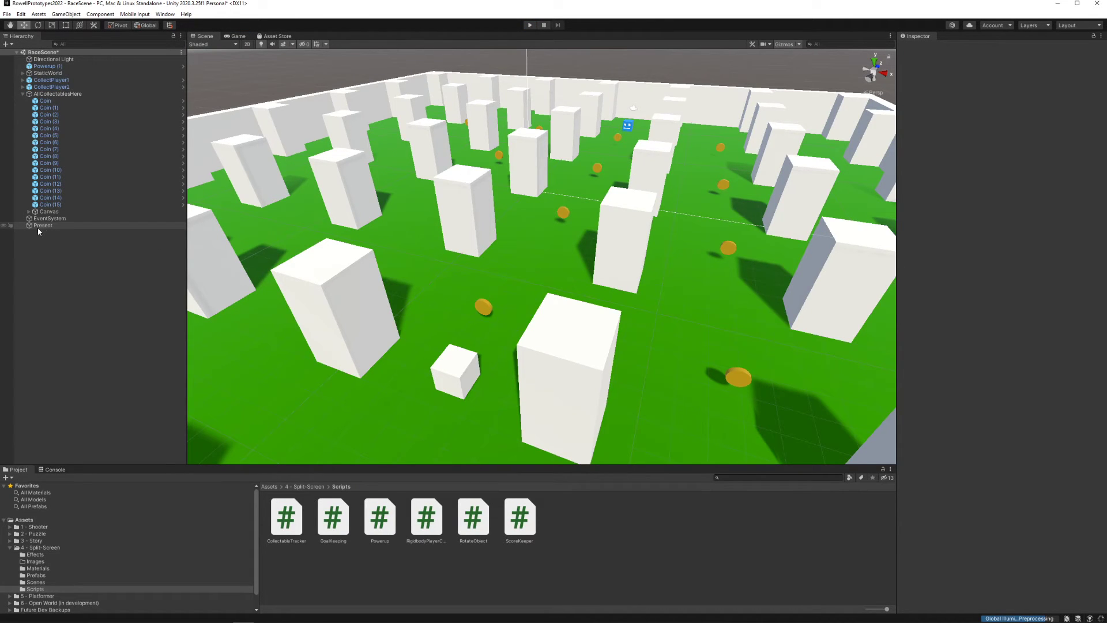
- Make Present a child of the AllCollectablesHere object
{"action": "left_click", "coordinate": [39, 227]}
{"action": "left_click_drag", "start_coordinate": [39, 227], "coordinate": [66, 93]}
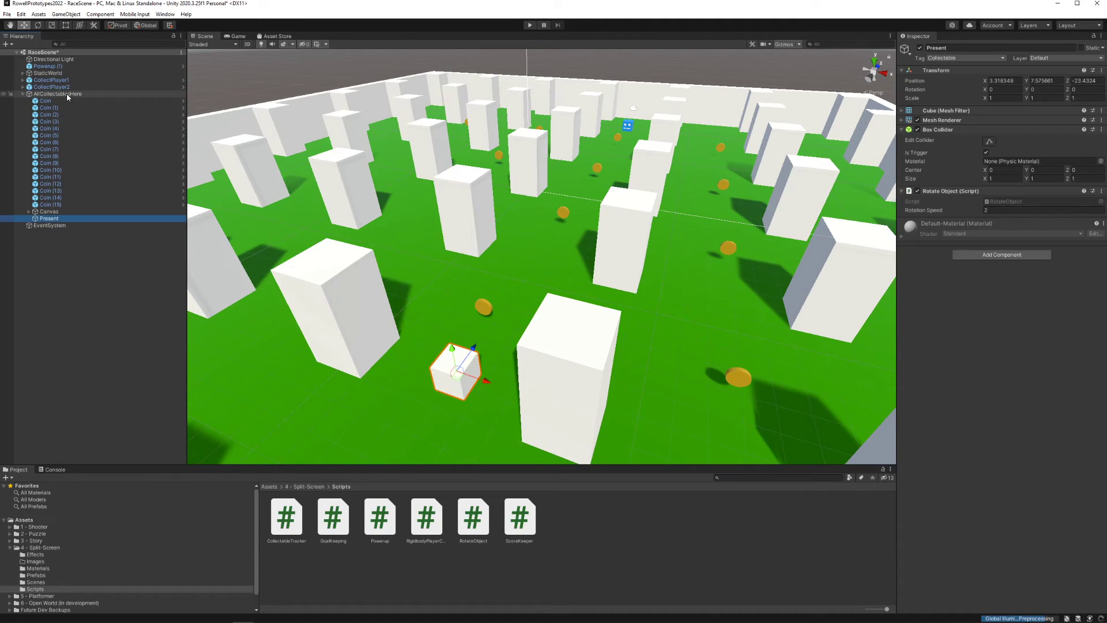
- Play-test with AllCollectablesHere selected, collecting Present and the coin behind it with the red player, and stop the game
{"action": "left_click", "coordinate": [530, 25]}
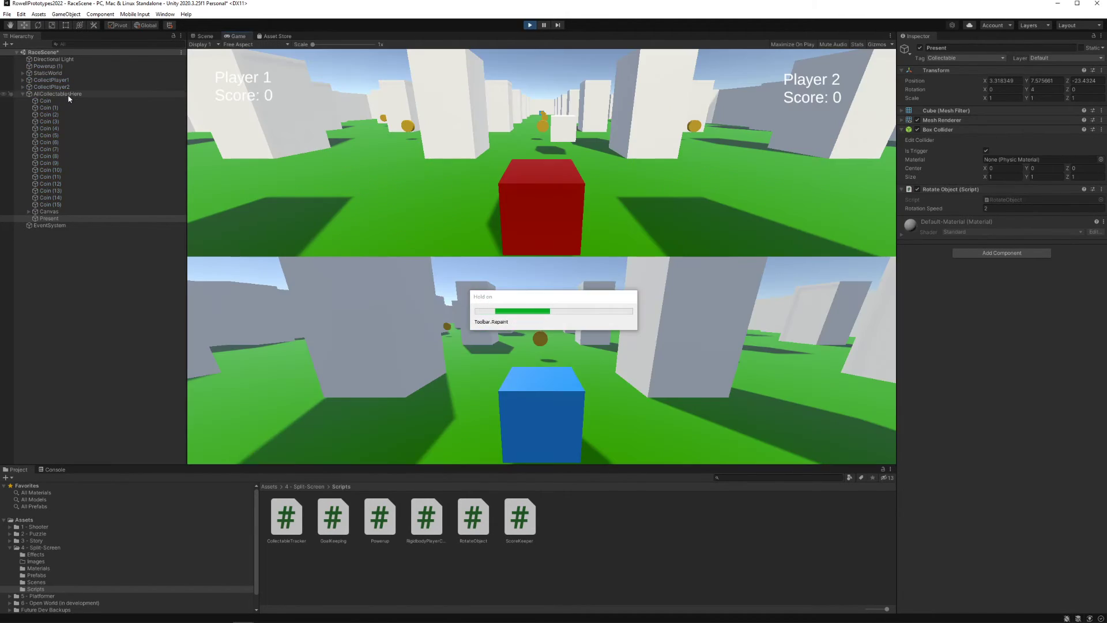
{"action": "left_click", "coordinate": [69, 94]}
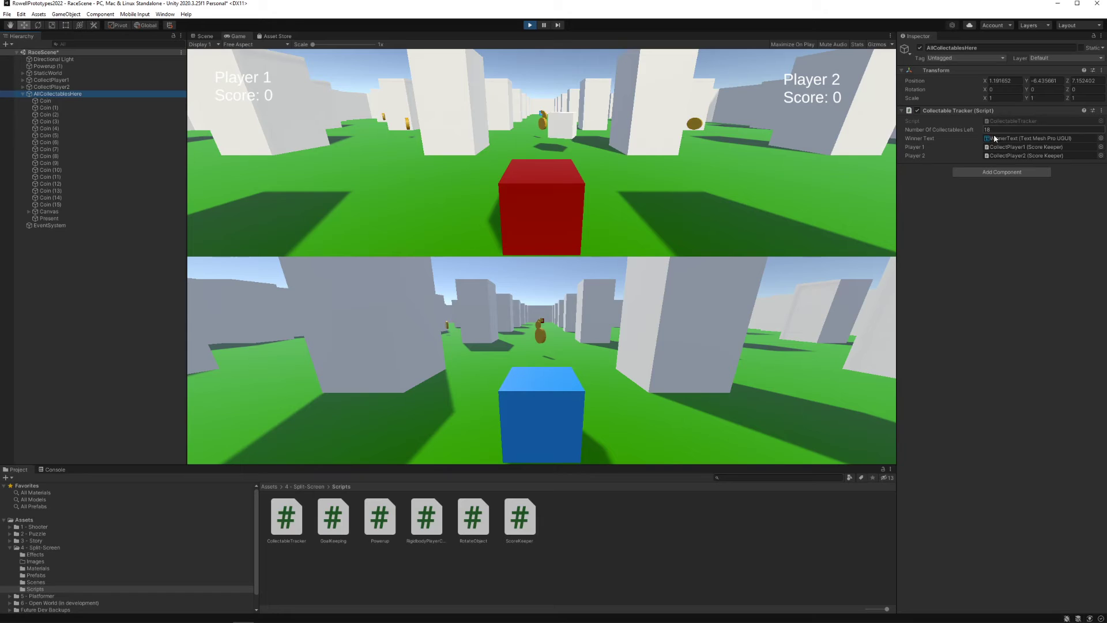
{"action": "left_click", "coordinate": [512, 172]}
{"action": "key", "text": "w"}
{"action": "key", "text": "a"}
{"action": "key", "text": "w"}
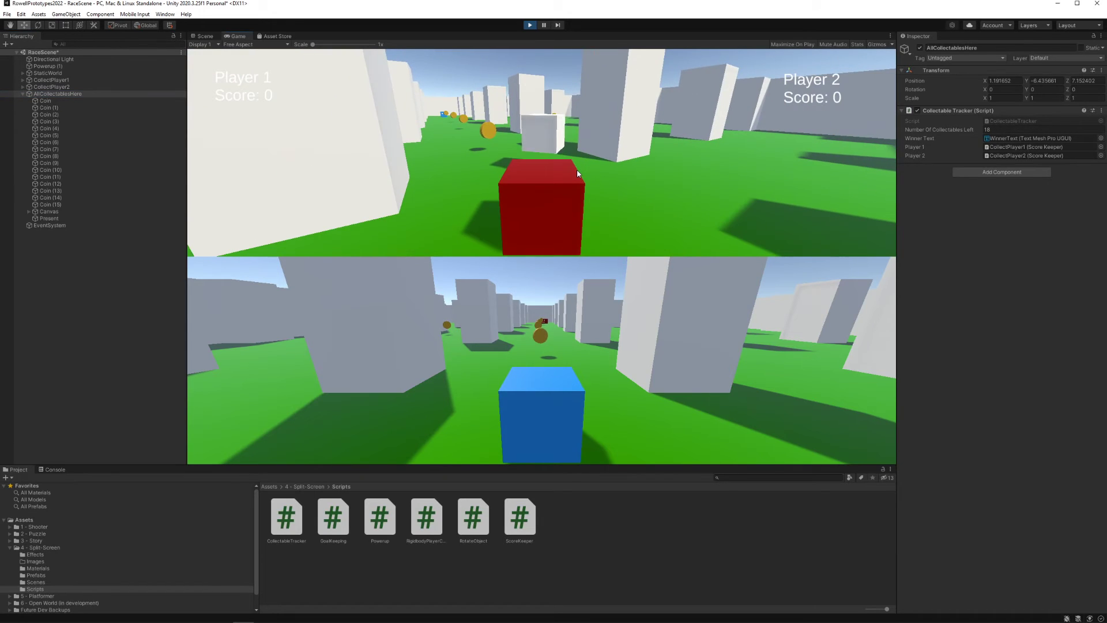
{"action": "key", "text": "a"}
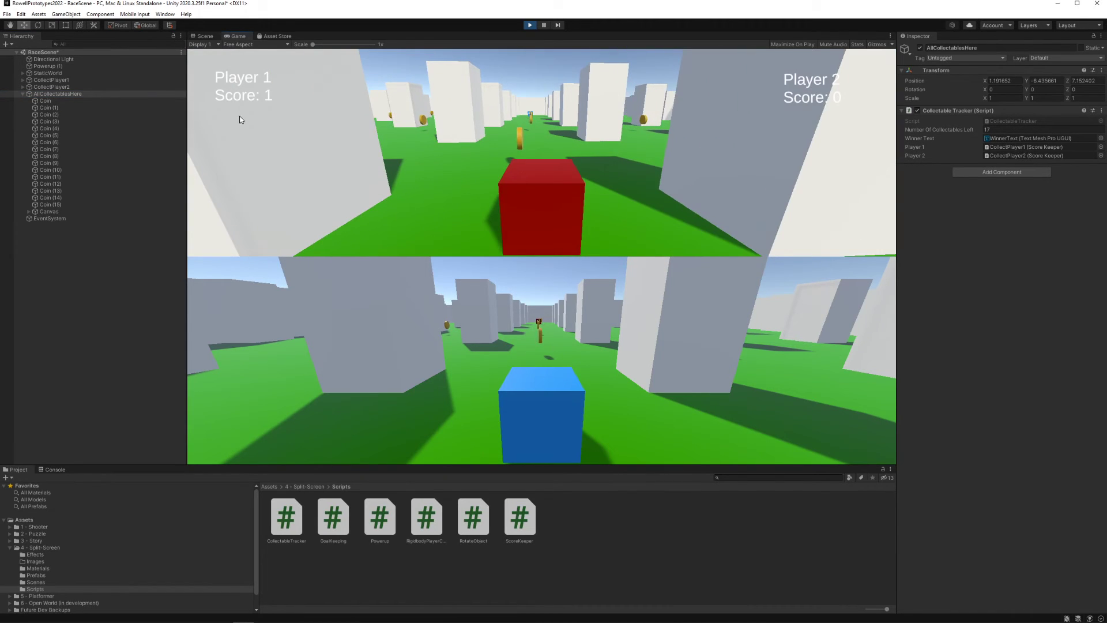
{"action": "key", "text": "w"}
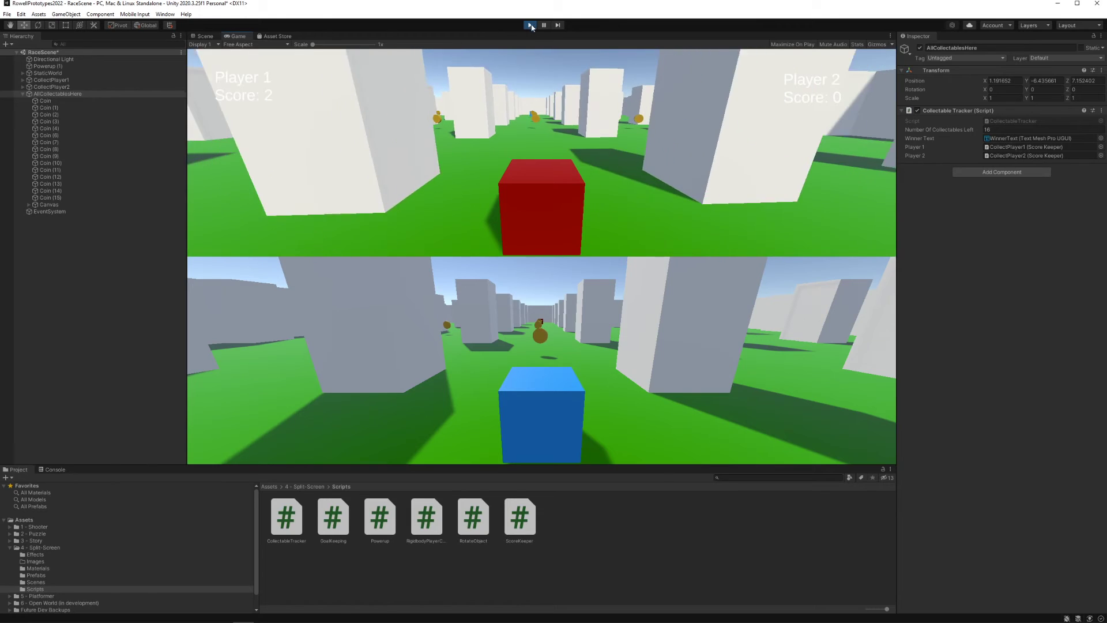
{"action": "key", "text": "ctrl+p"}
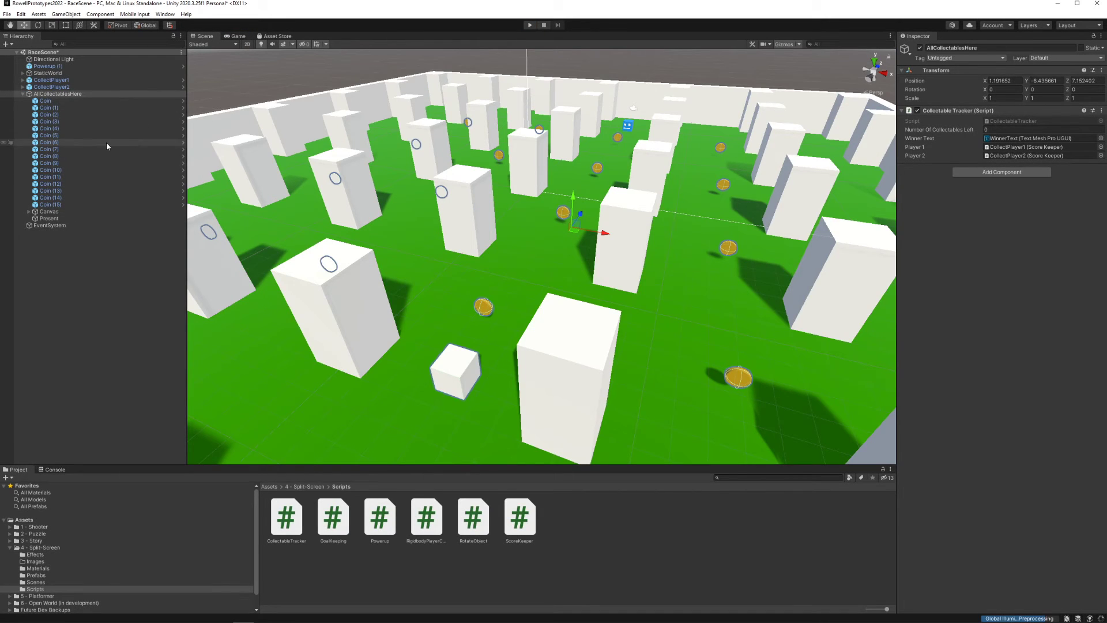
- Examine the Present, Canvas and AllCollectablesHere objects and the layout of the whole arena from above its opposite end
{"action": "left_click", "coordinate": [96, 225]}
{"action": "left_click", "coordinate": [73, 212]}
{"action": "left_click", "coordinate": [58, 94]}
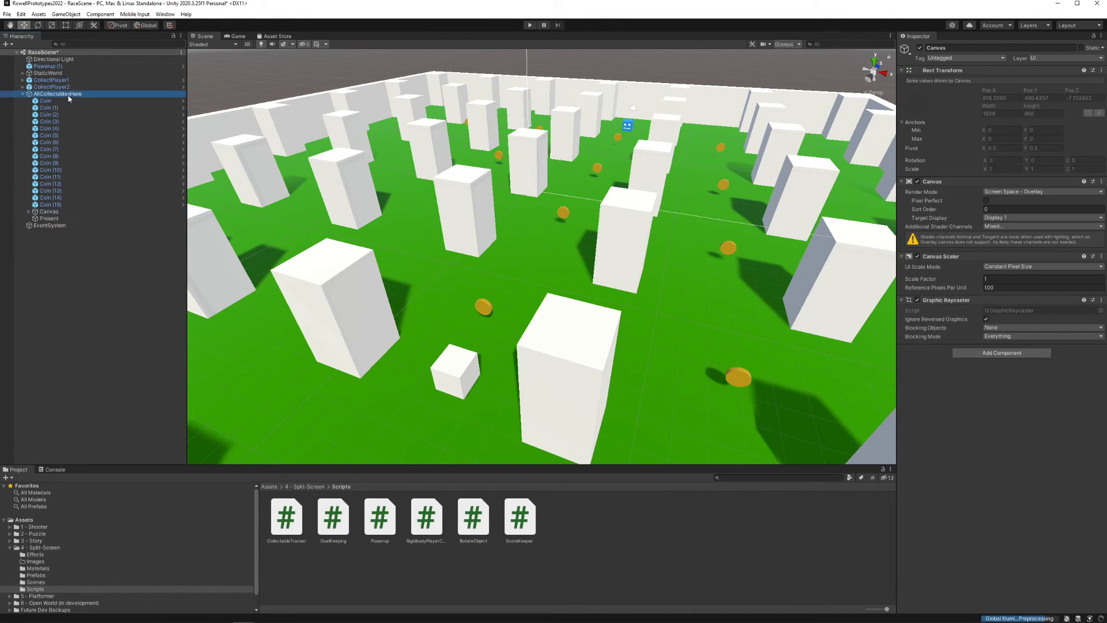
{"action": "key", "text": "f"}
{"action": "left_click", "coordinate": [524, 252]}
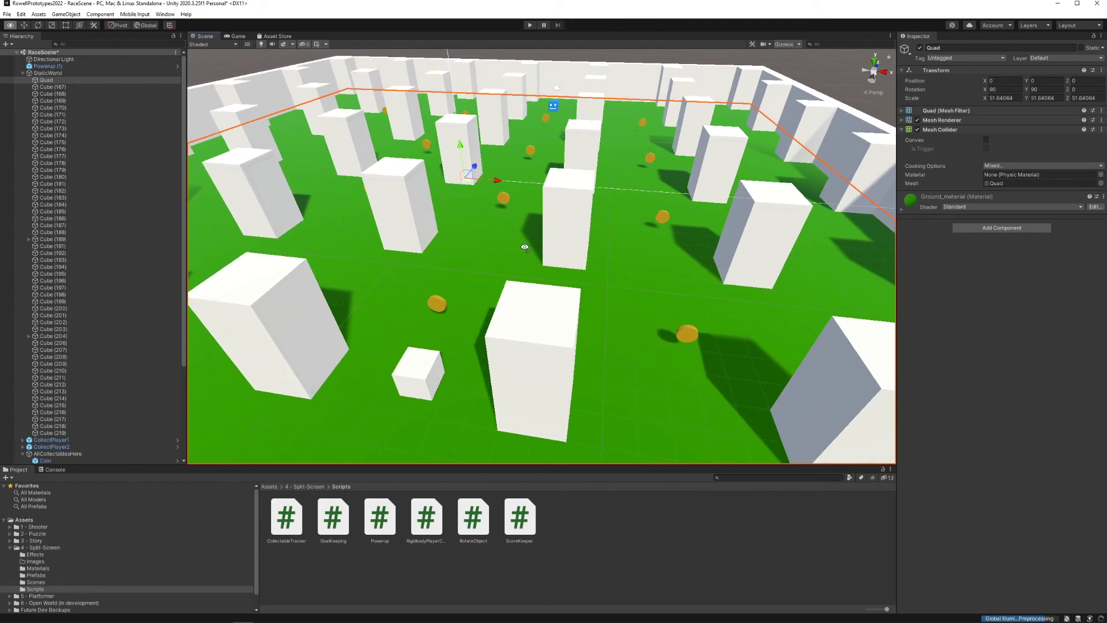
{"action": "scroll", "coordinate": [524, 251], "scroll_direction": "down", "scroll_amount": 4}
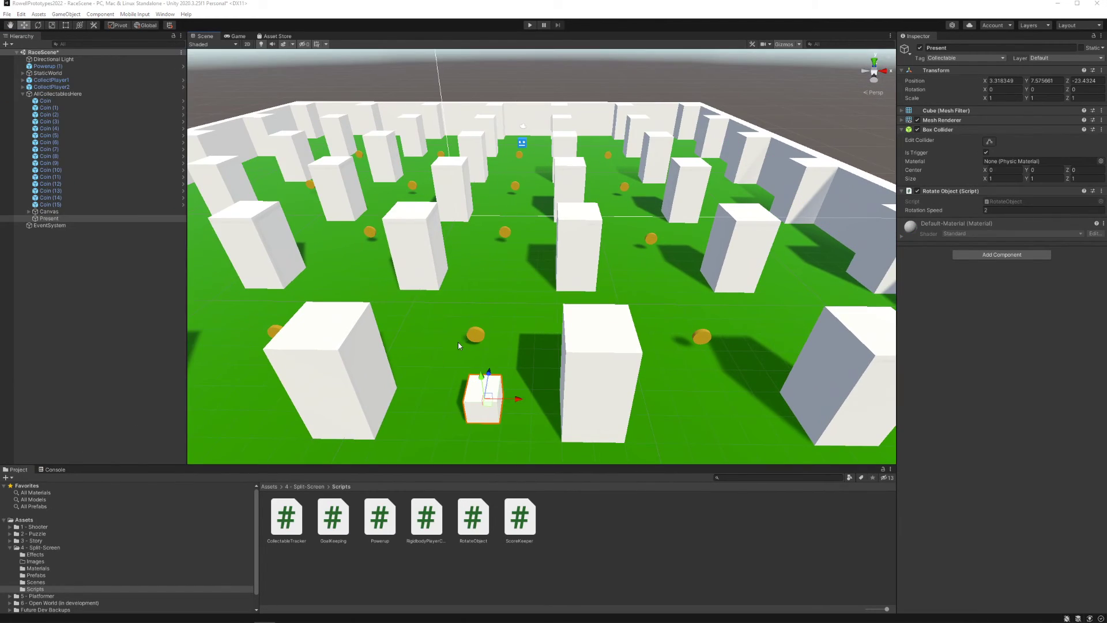
{"action": "right_click_drag", "start_coordinate": [458, 342], "coordinate": [698, 251]}
{"action": "key", "text": "w"}
{"action": "key", "text": "s"}
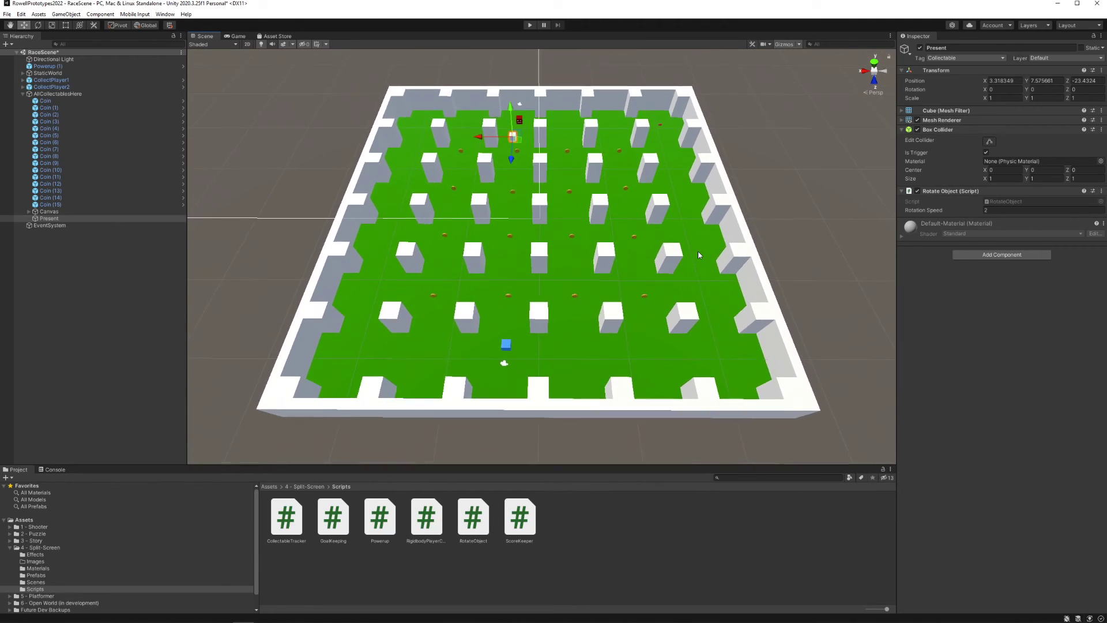
{"action": "left_click", "coordinate": [799, 191]}
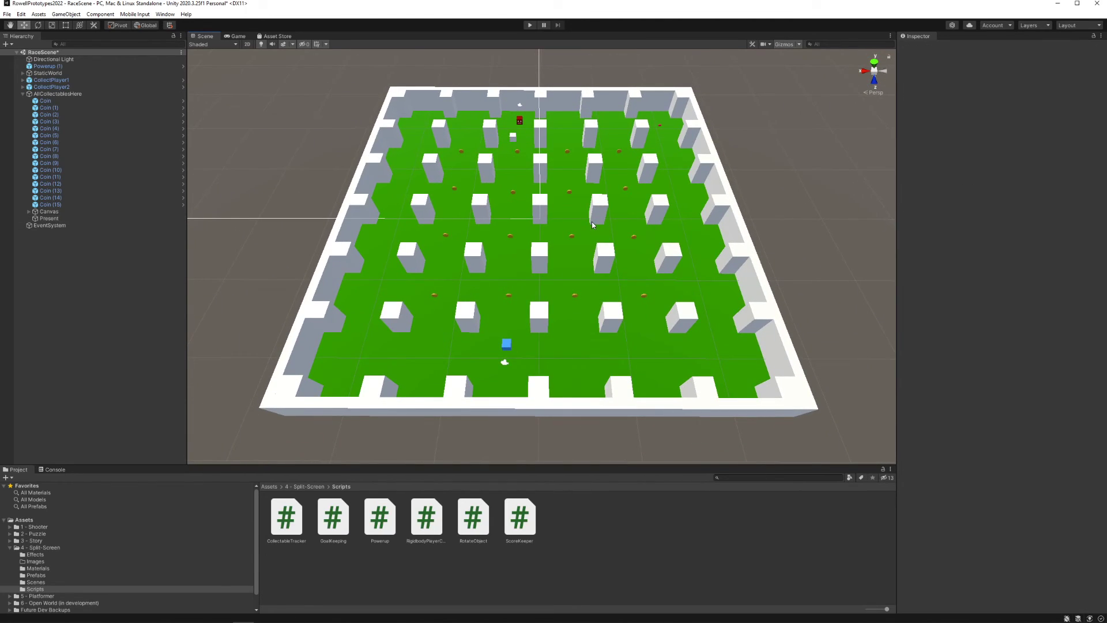